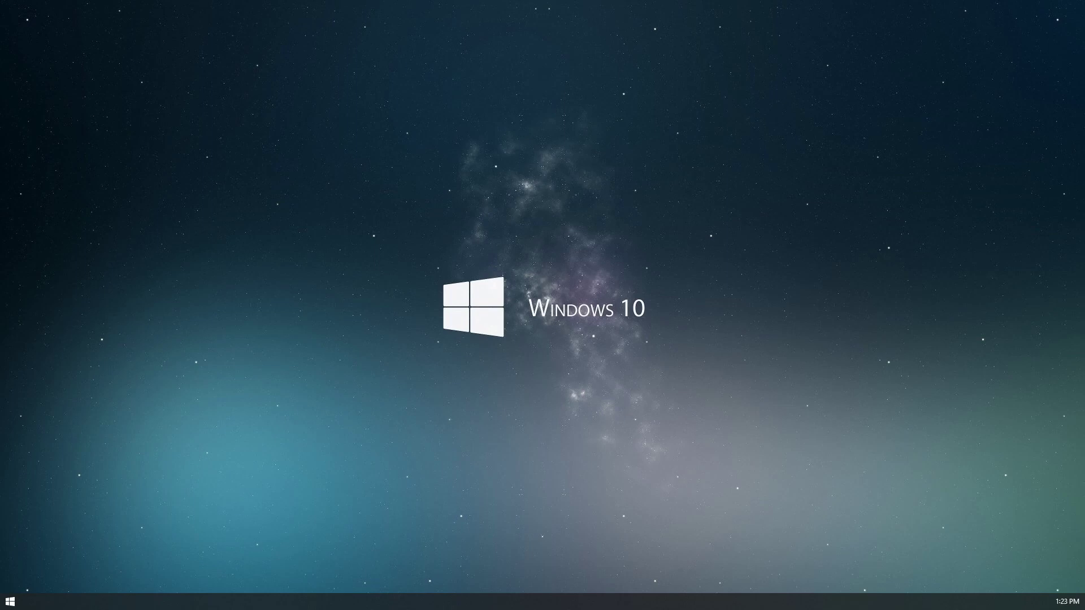
Open Disk Management in Computer Management and initialize the 953.85 GB Disk 2 as GPT.
key("super+e")
left_click_drag(96, 187, 530, 89)
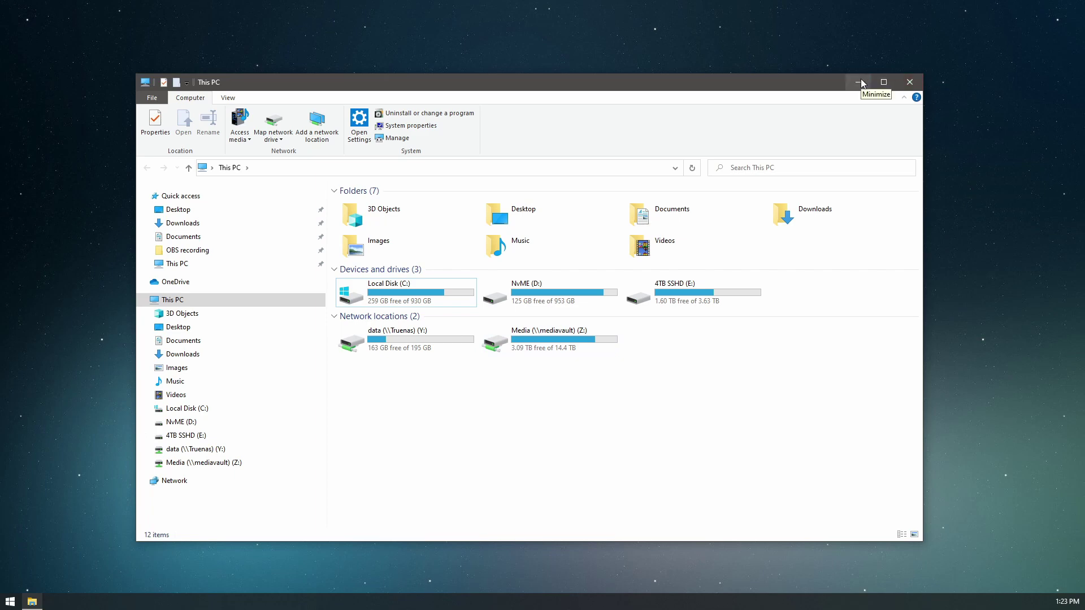
right_click(17, 602)
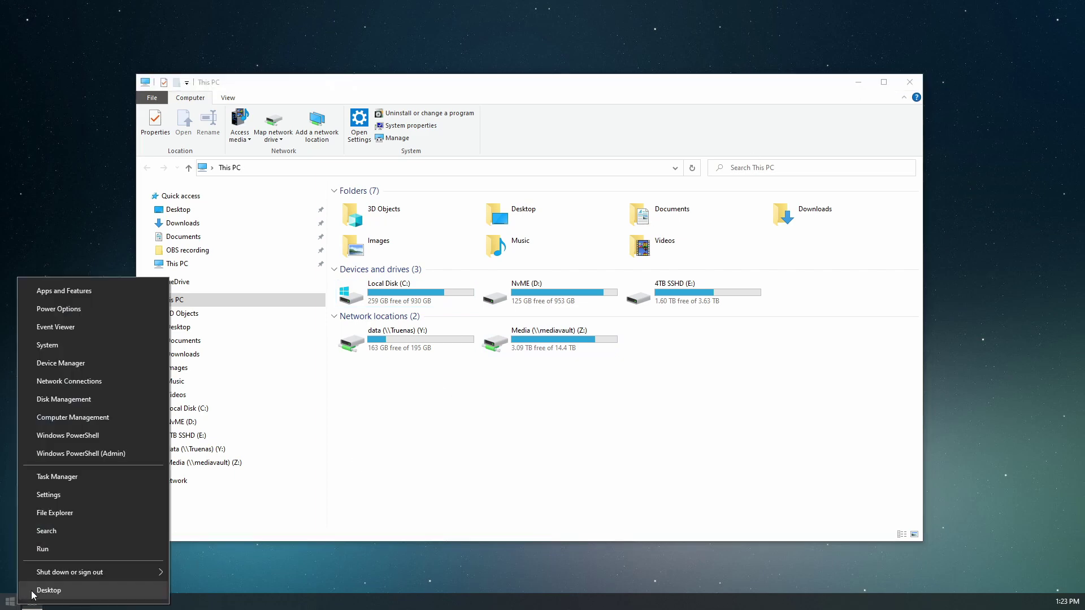
left_click(136, 419)
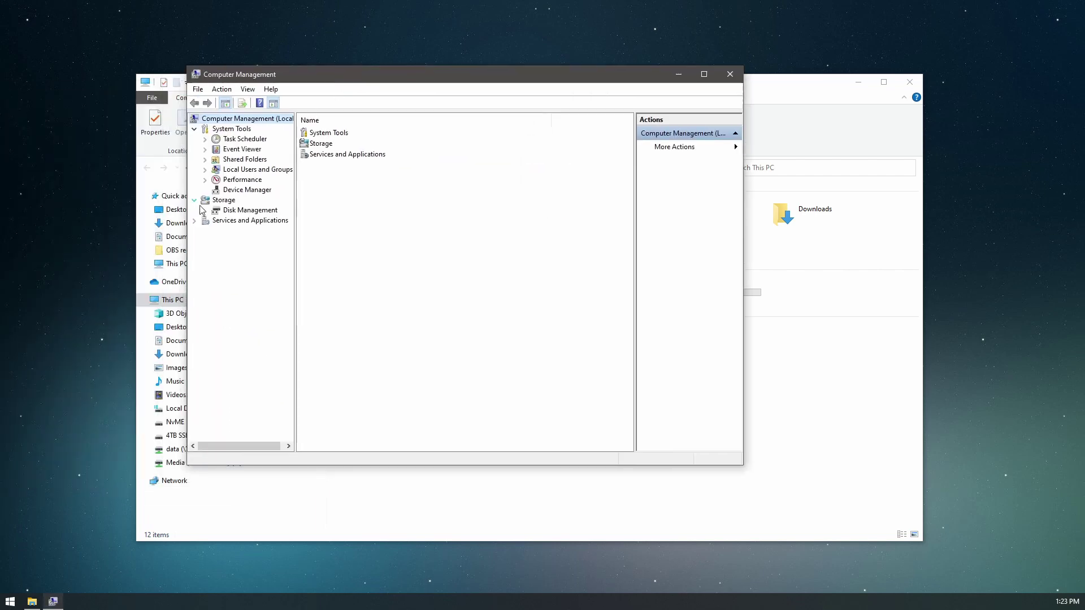
left_click(247, 211)
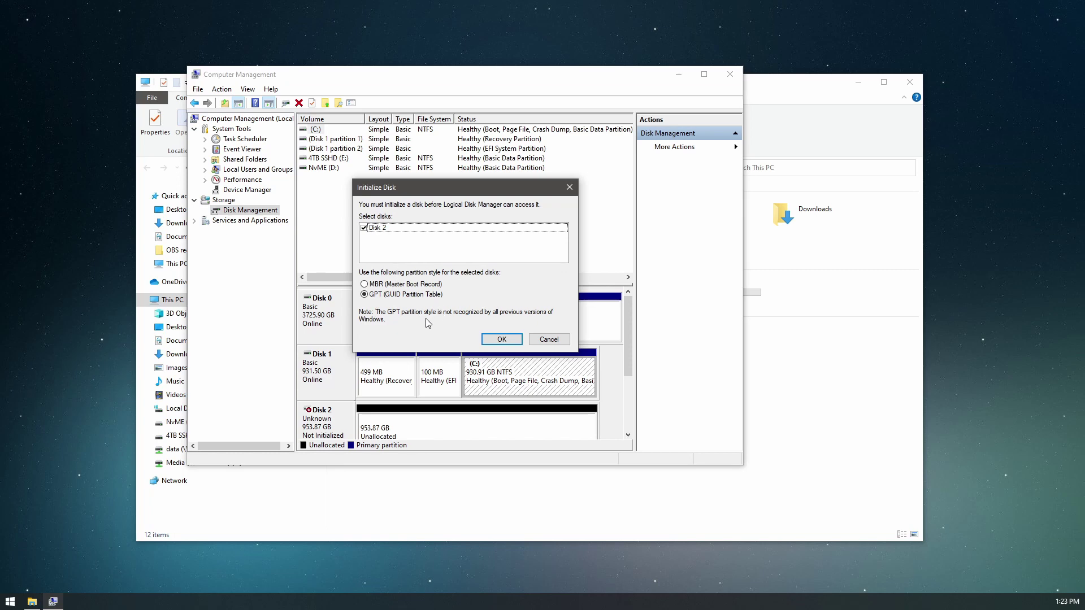
left_click(502, 339)
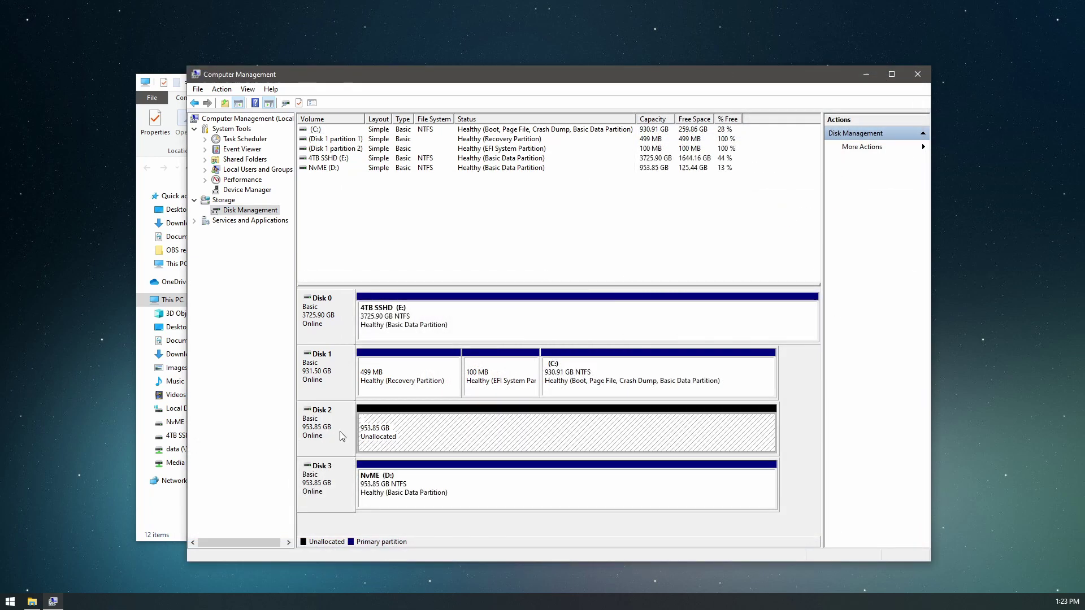
Start a New Simple Volume on Disk 2 at maximum size with drive letter G.
right_click(533, 446)
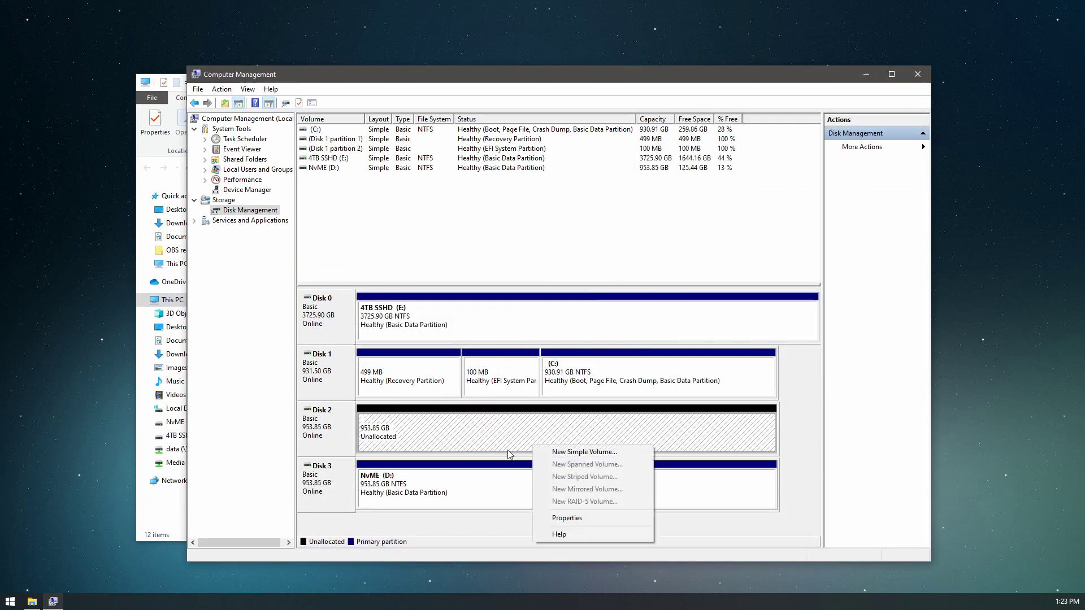
left_click(593, 452)
left_click(517, 334)
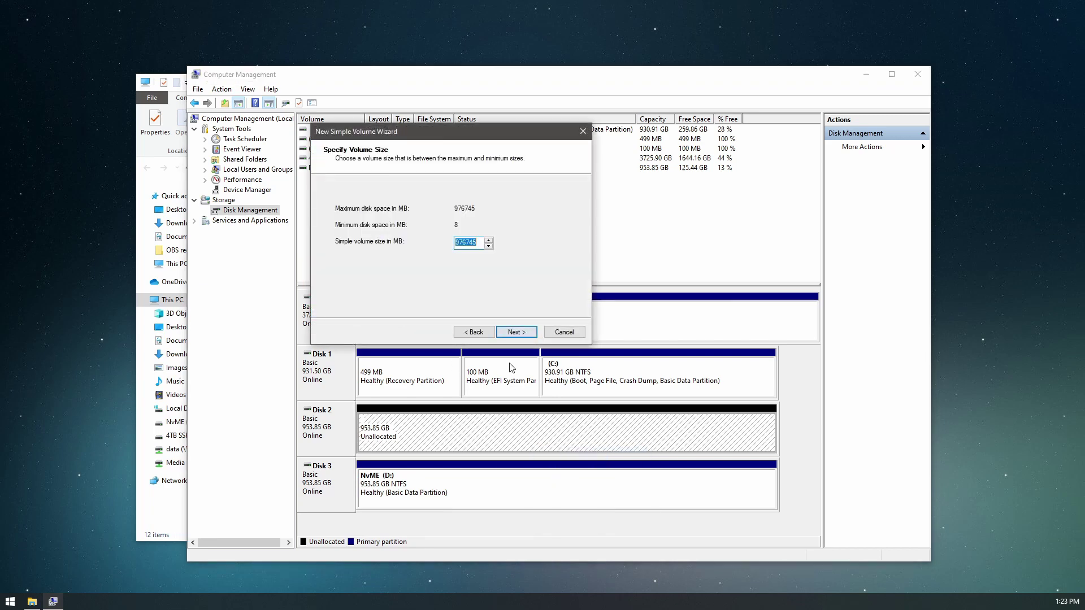
left_click(515, 333)
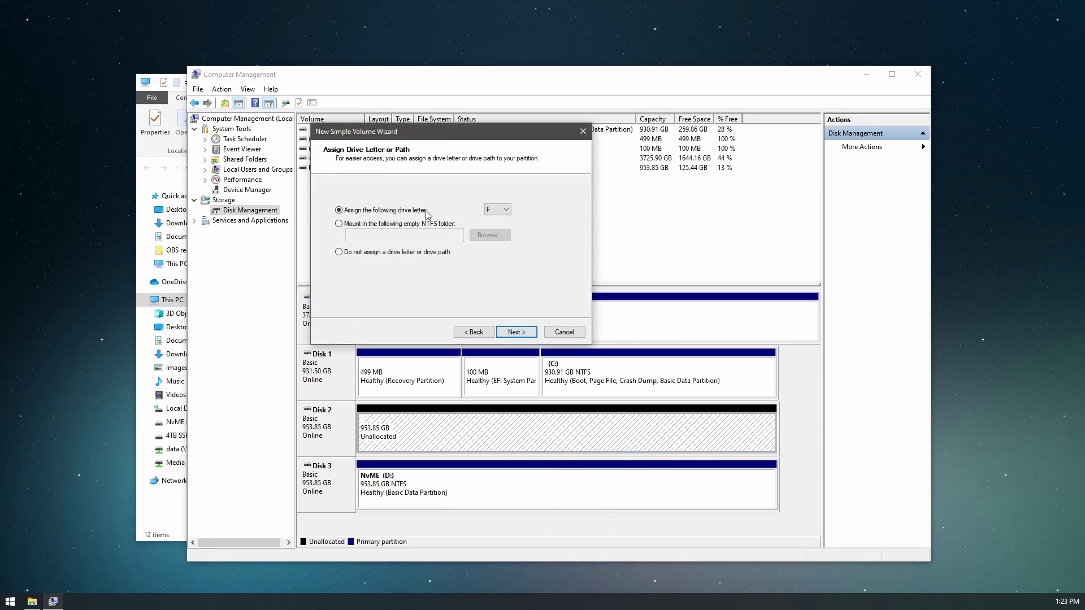
left_click(505, 209)
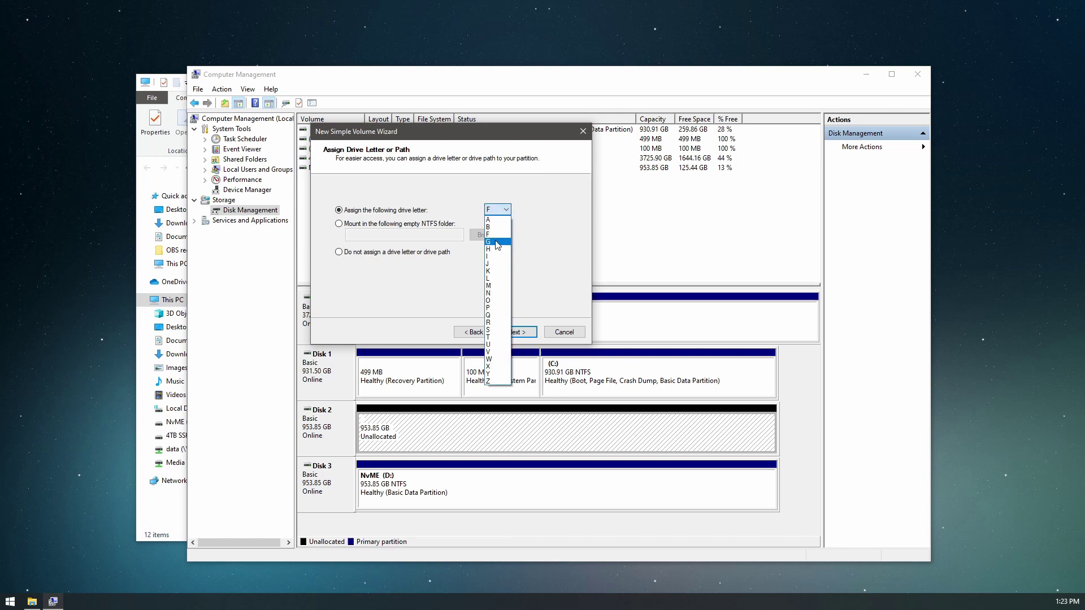
left_click(495, 241)
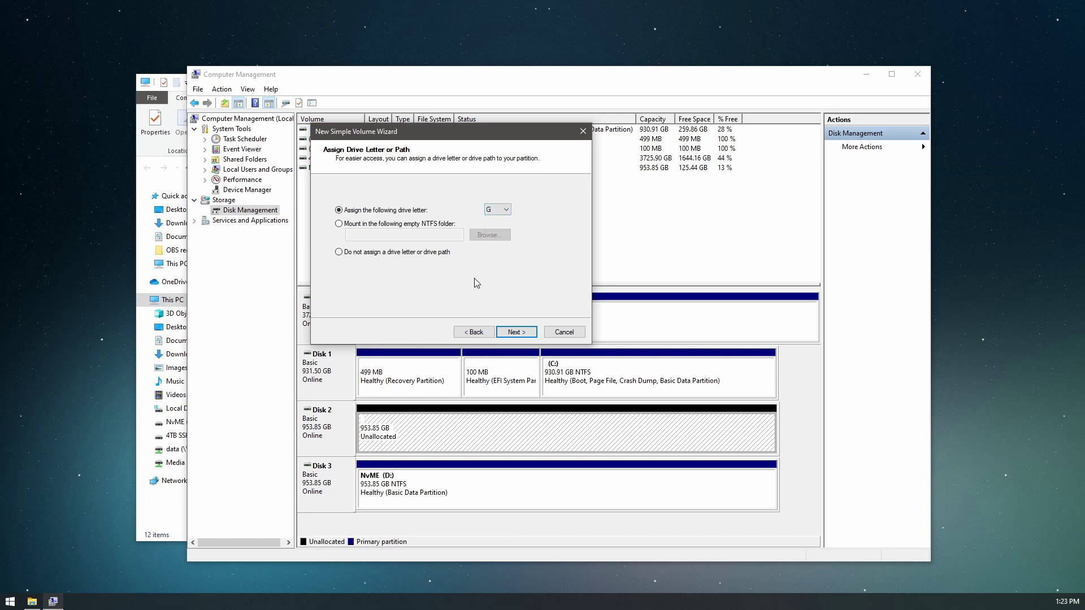
left_click(515, 333)
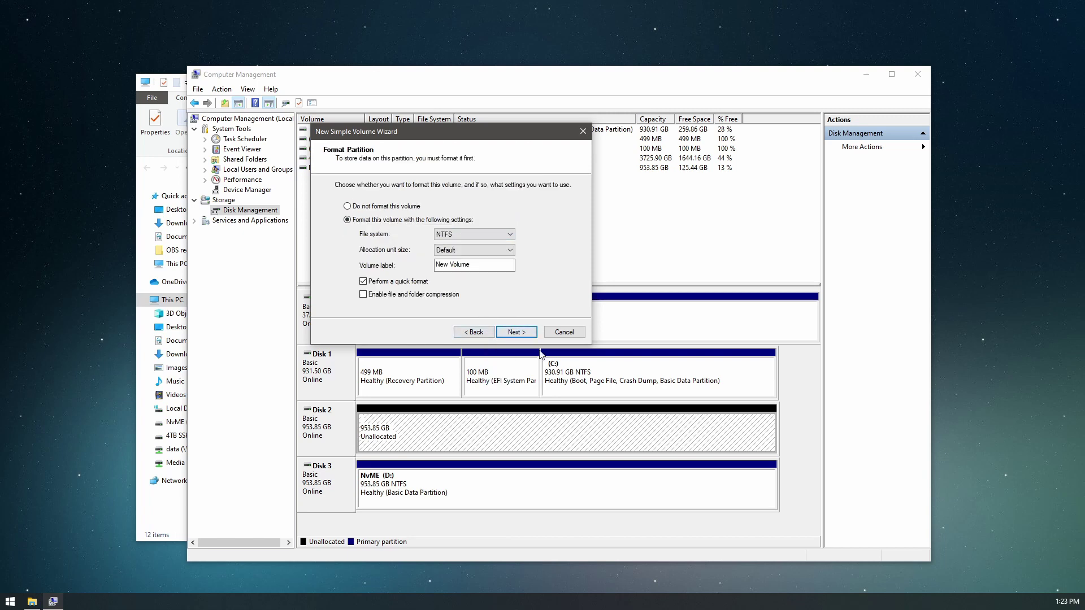
Label the NTFS volume 'TG NVMe 1TB' and finish creating it.
left_click_drag(472, 265, 436, 269)
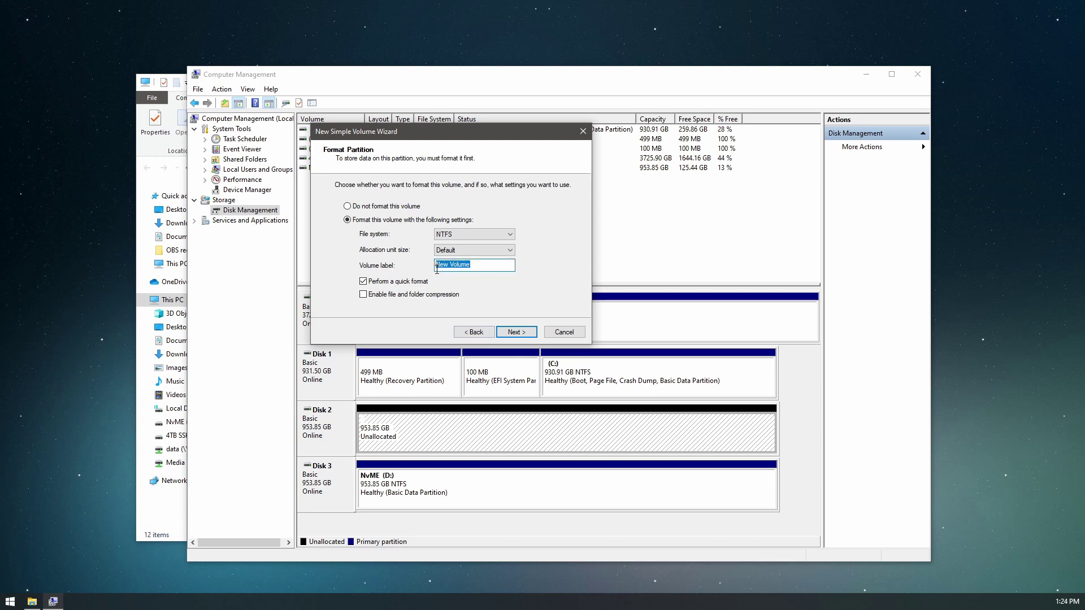
type("NVMe 1TB")
key("Home")
type("TG")
left_click(517, 332)
left_click(516, 333)
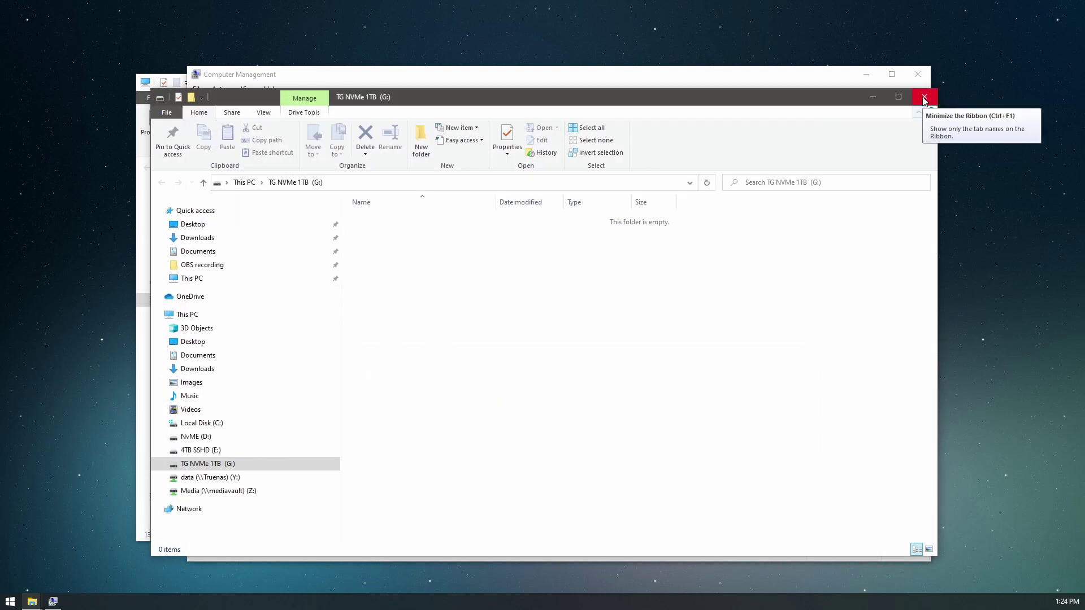
Show This PC and compare Local Disk (C:), NvME (D:) and the new G: with 953 GB free.
left_click_drag(732, 103, 978, 99)
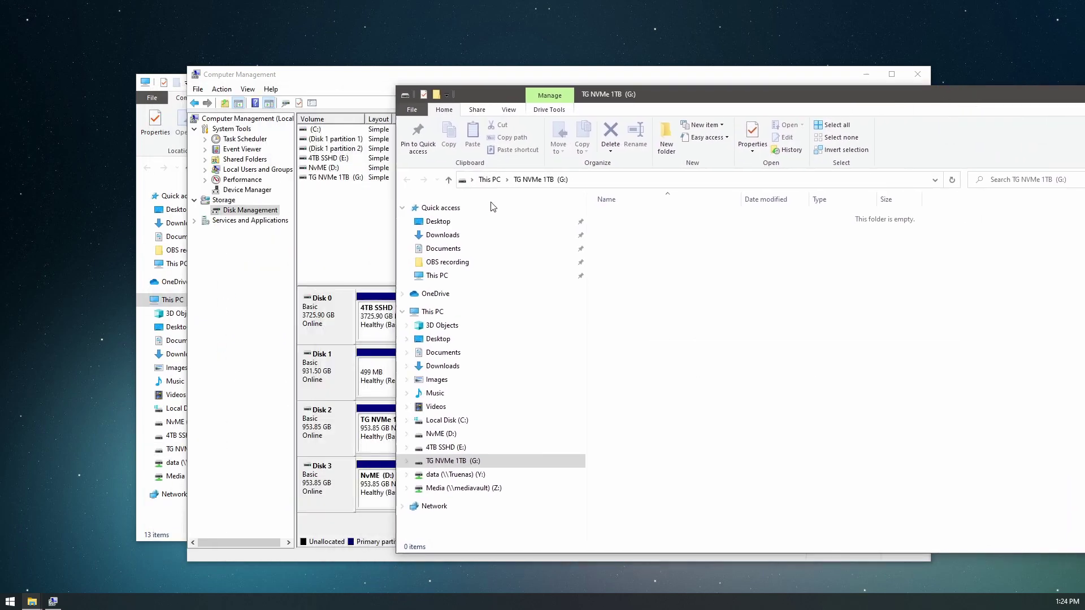
left_click(464, 313)
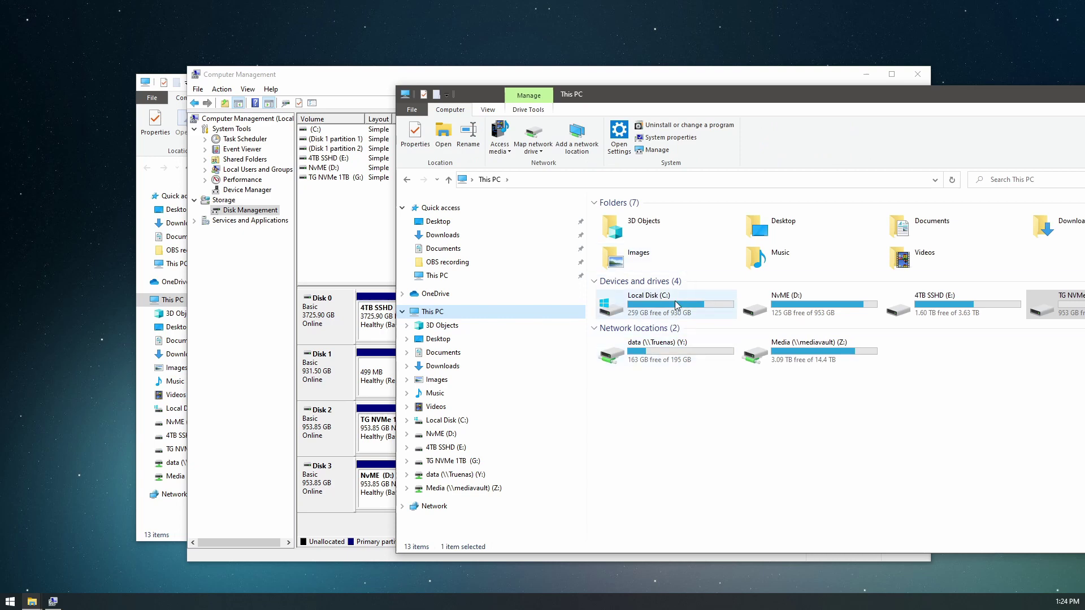
left_click_drag(746, 90, 425, 108)
left_click(345, 327)
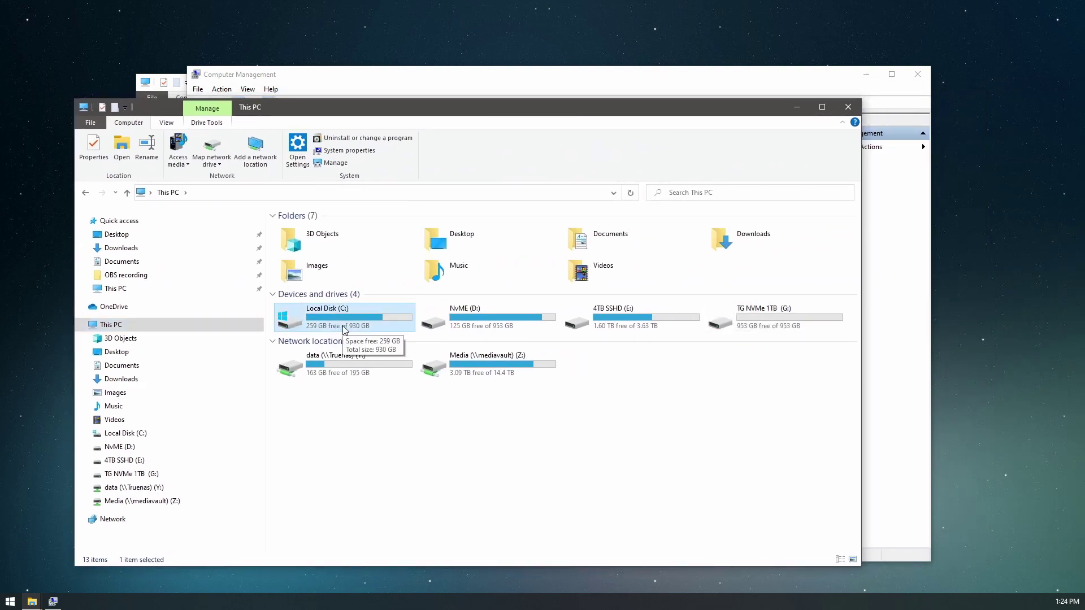
left_click(482, 312)
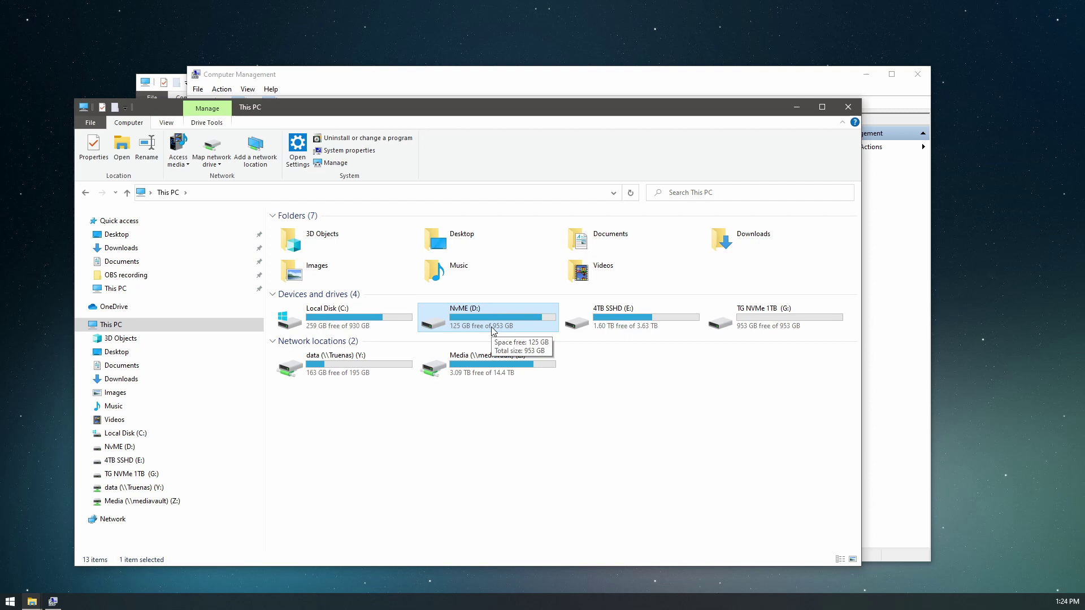
left_click(773, 317)
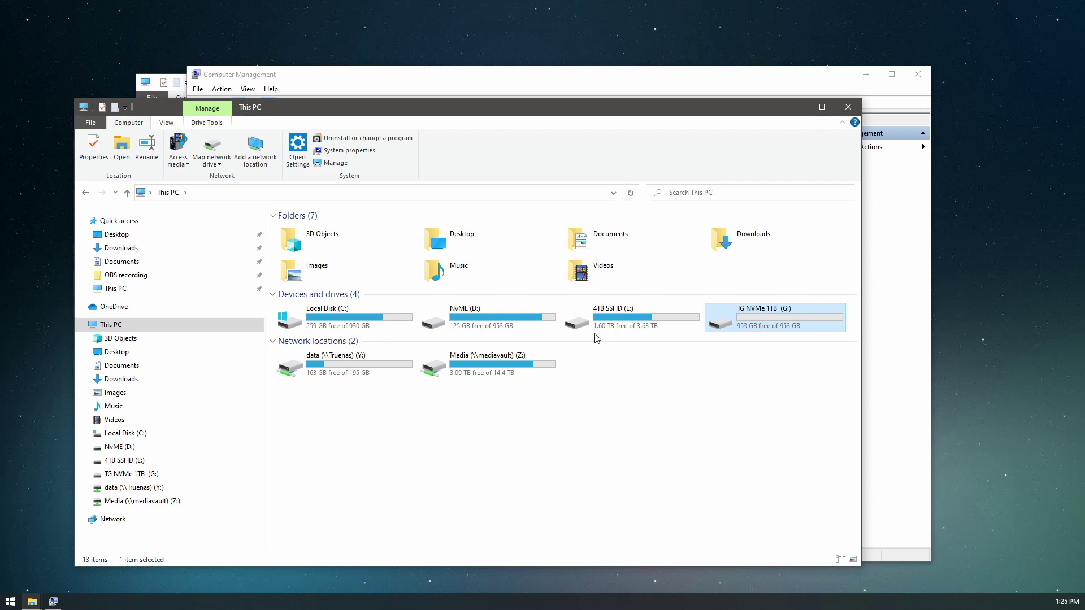
left_click(346, 318)
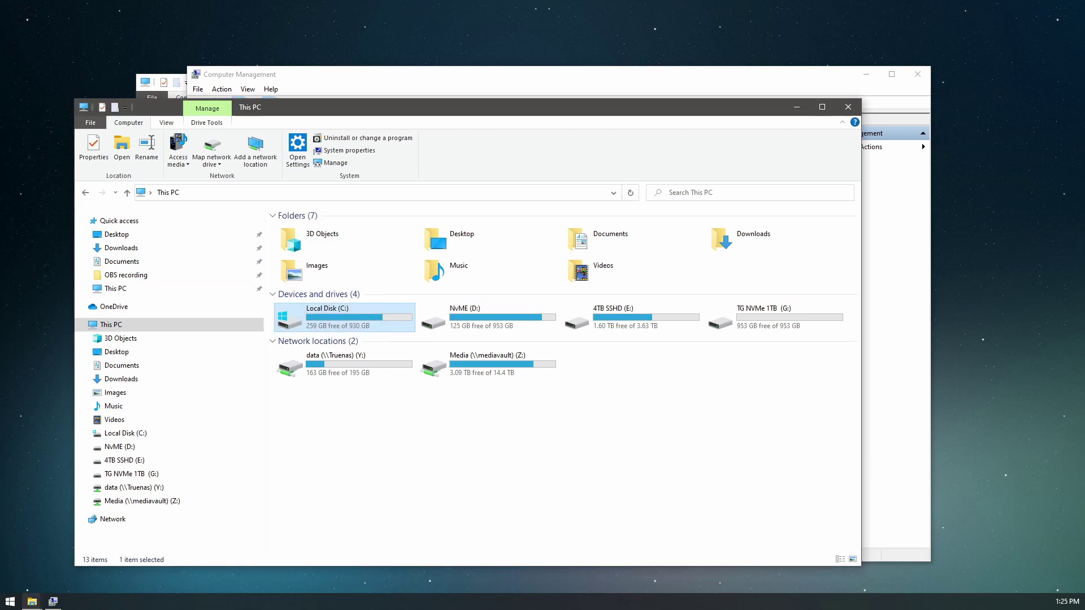
Paste Backup-MediaVault-2021.04.20-0400.tgz from the desktop onto TG NVMe 1TB (G:).
left_click_drag(0, 40, 69, 59)
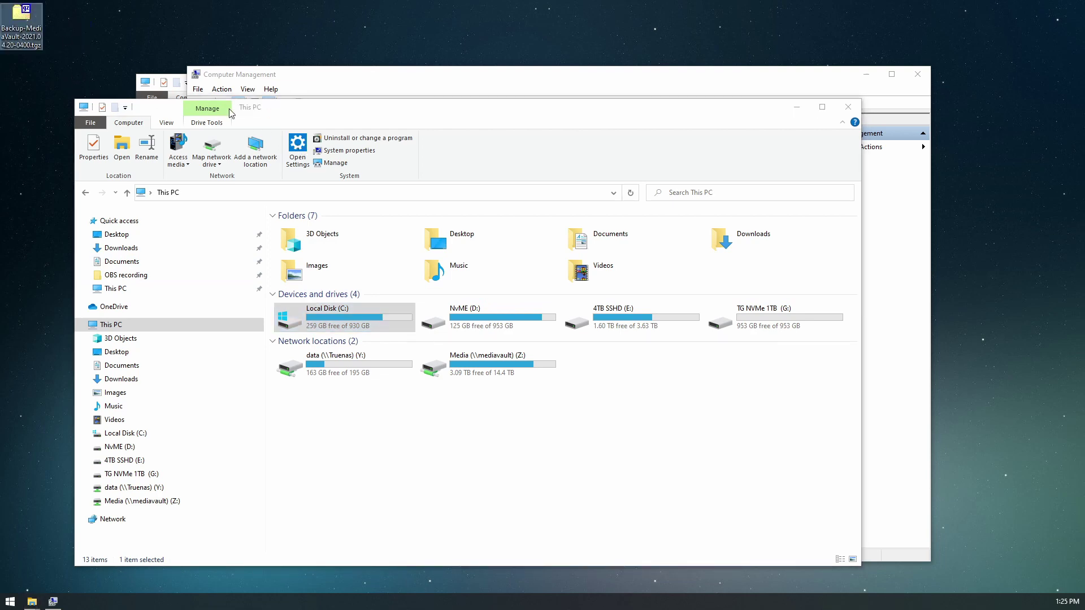
mouse_move(27, 25)
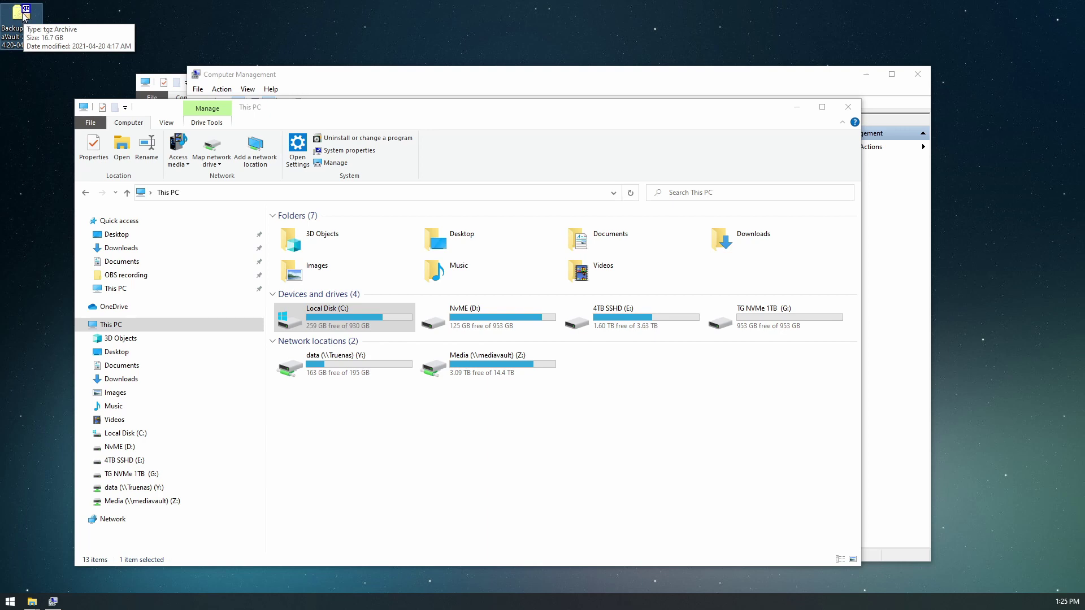
left_click(738, 334)
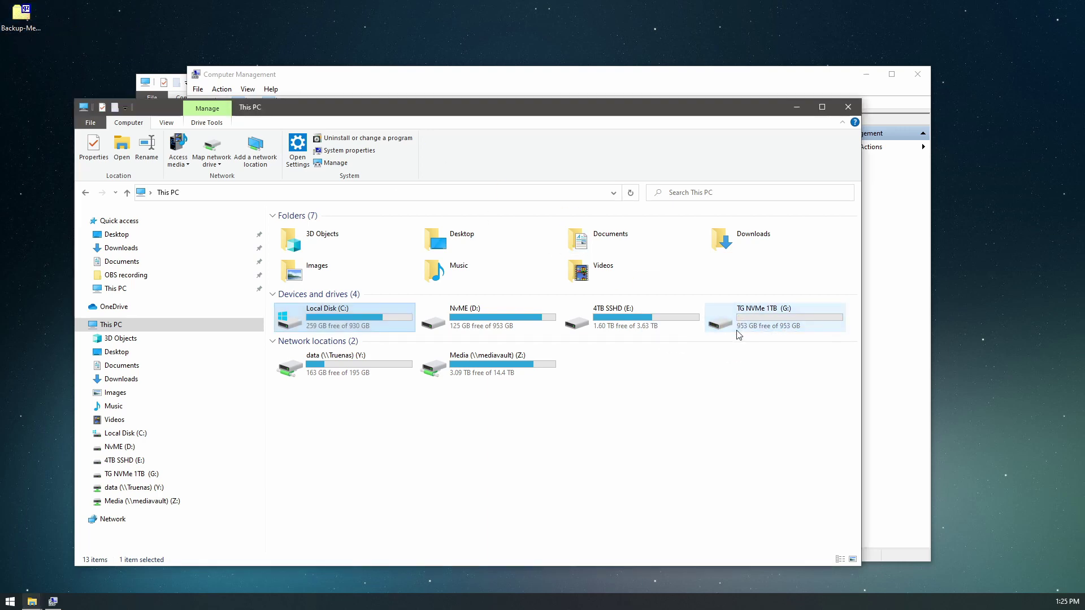
key("ctrl+v")
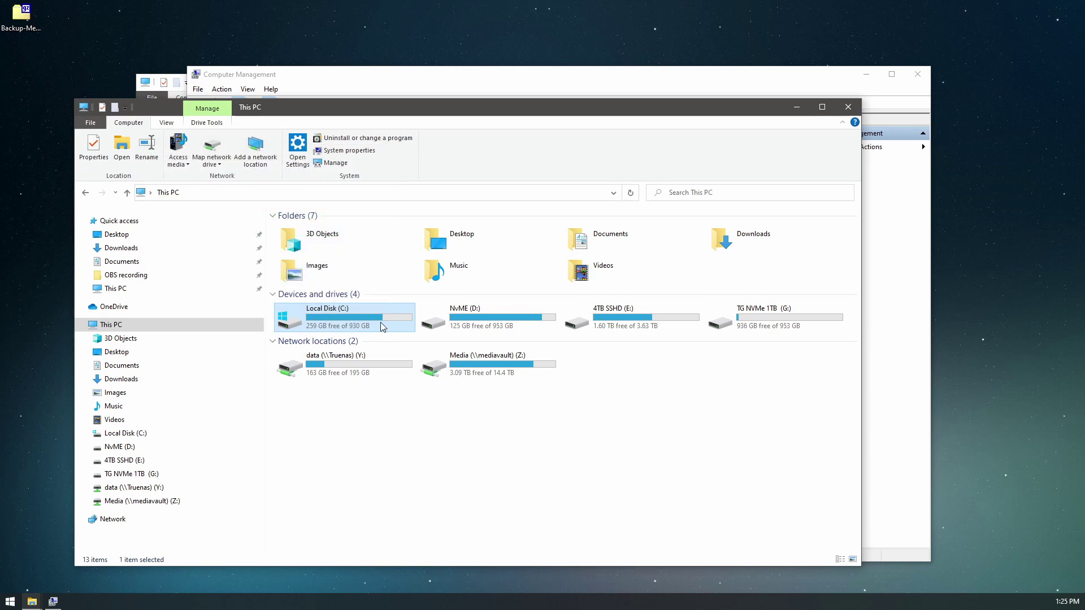
left_click(763, 331)
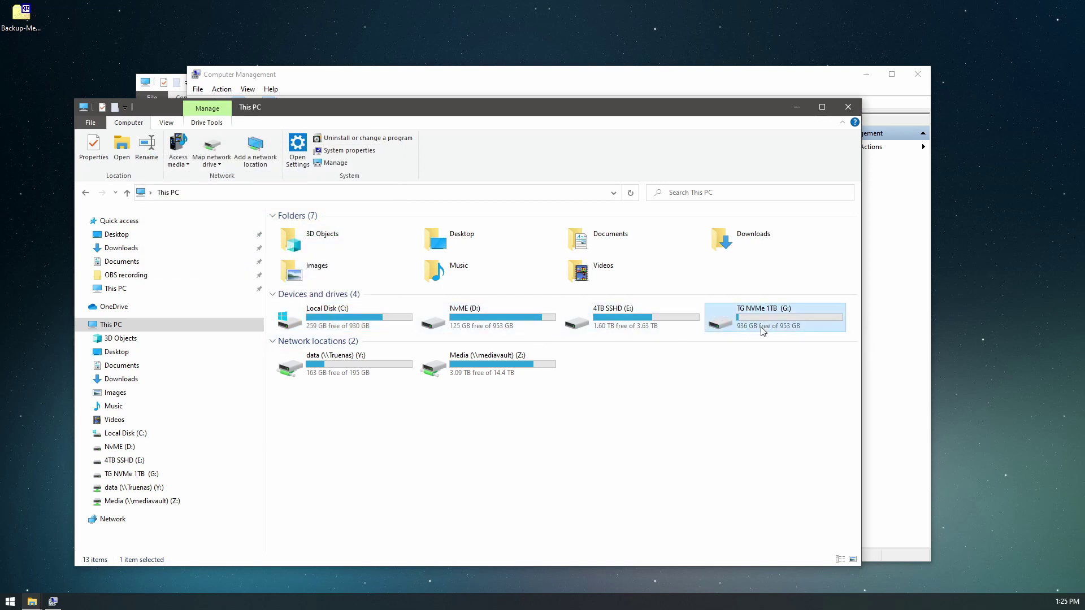
Delete the backup archive from the G: drive.
double_click(761, 328)
left_click(361, 232)
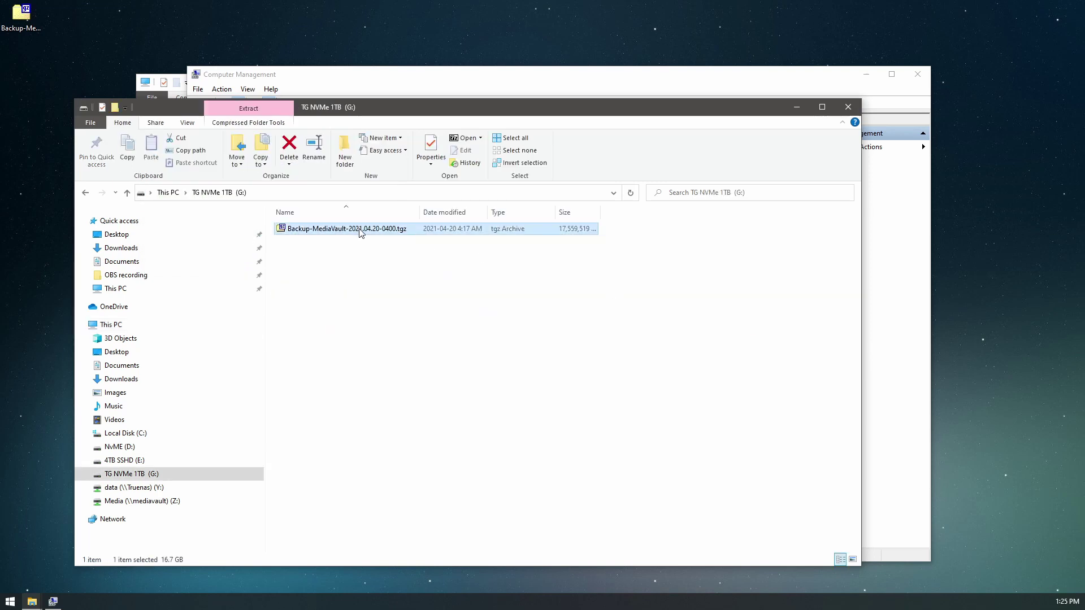
key("Delete")
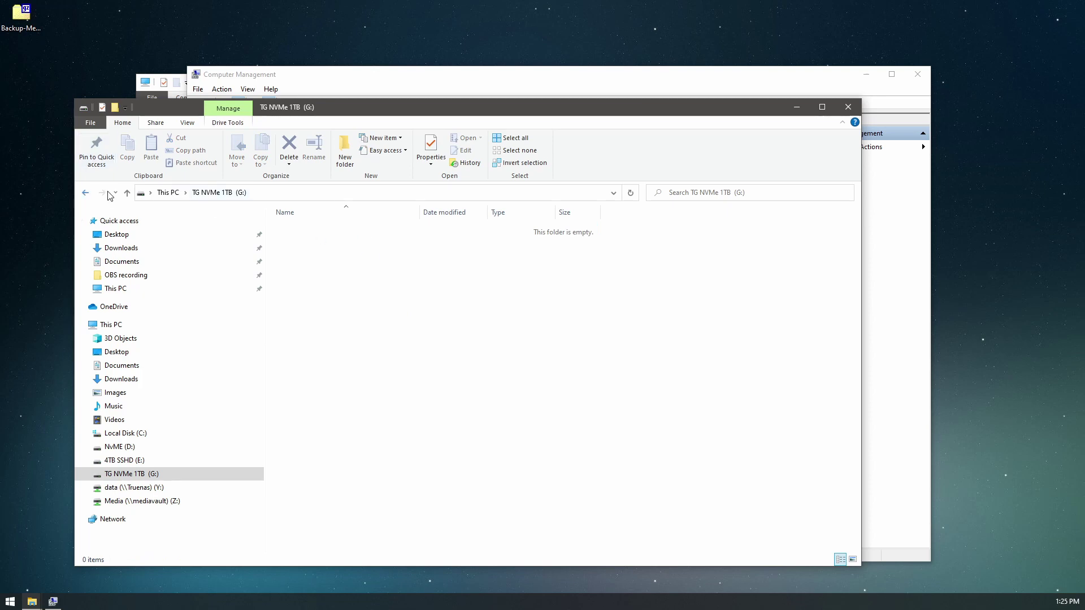
Paste the backup archive into the Downloads folder on NvME (D:).
left_click(86, 193)
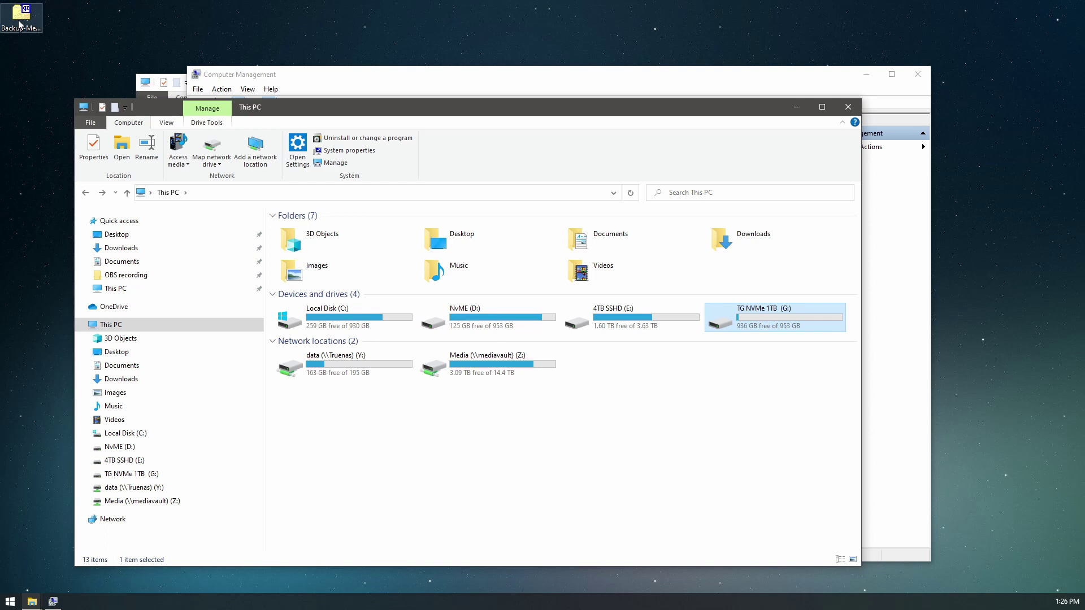
double_click(474, 324)
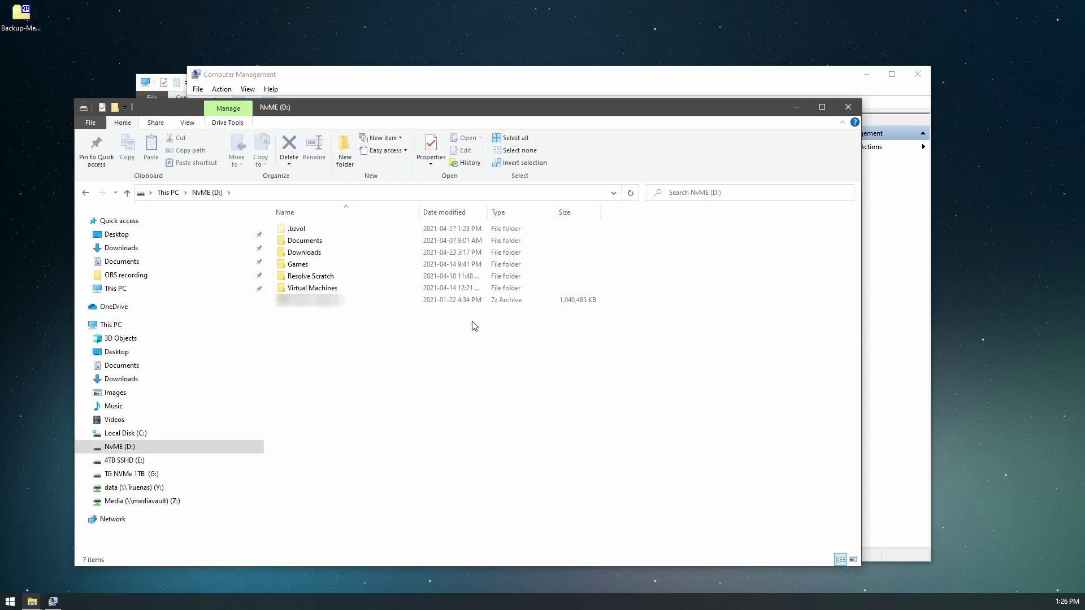
double_click(302, 253)
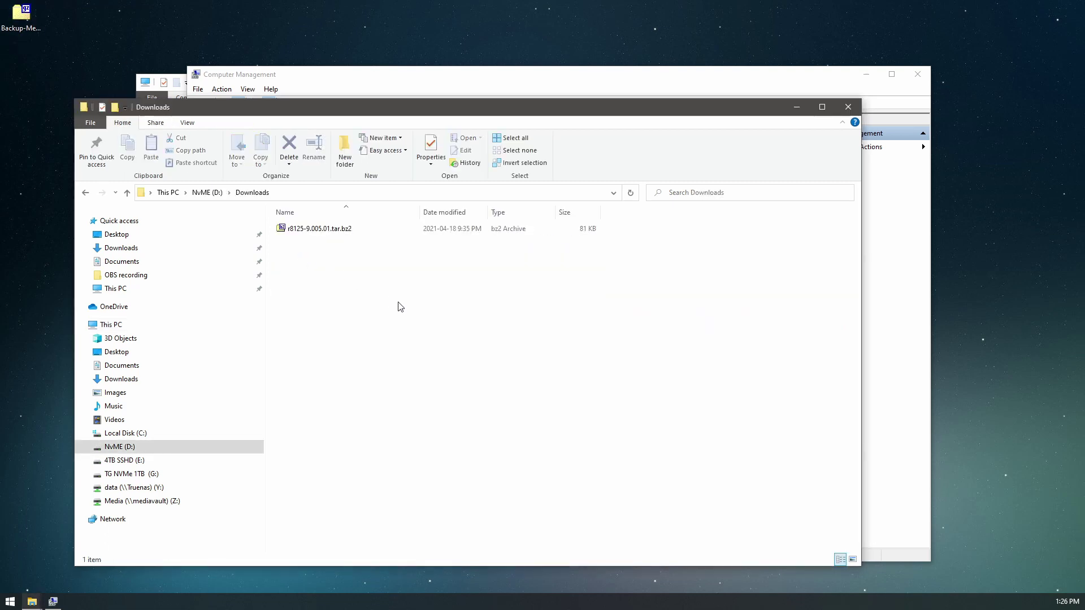
key("ctrl+v")
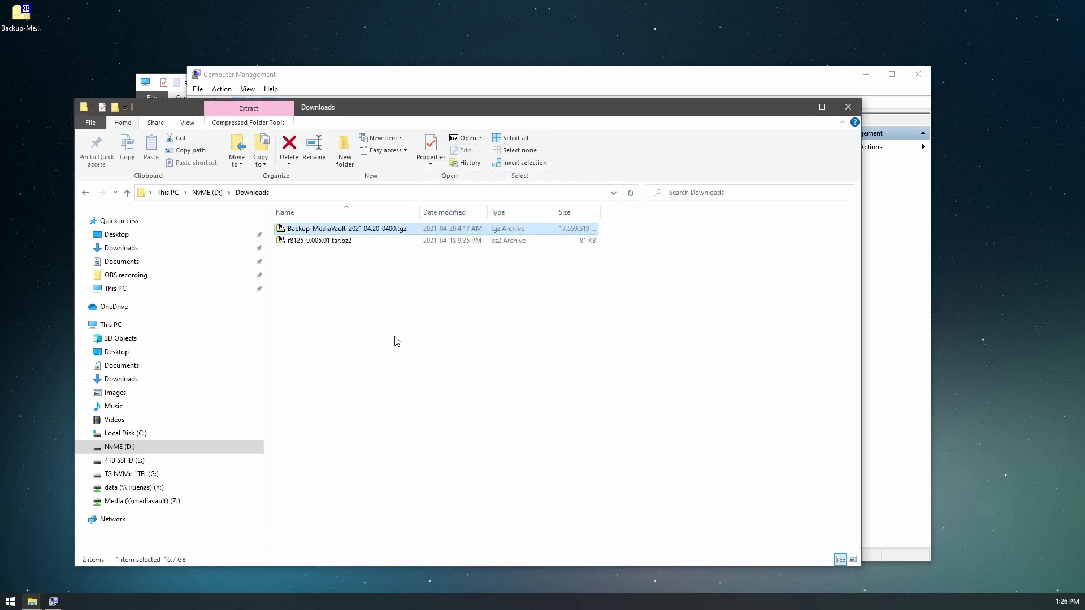
Close Computer Management and place the Downloads and This PC windows side by side.
left_click_drag(446, 122, 516, 264)
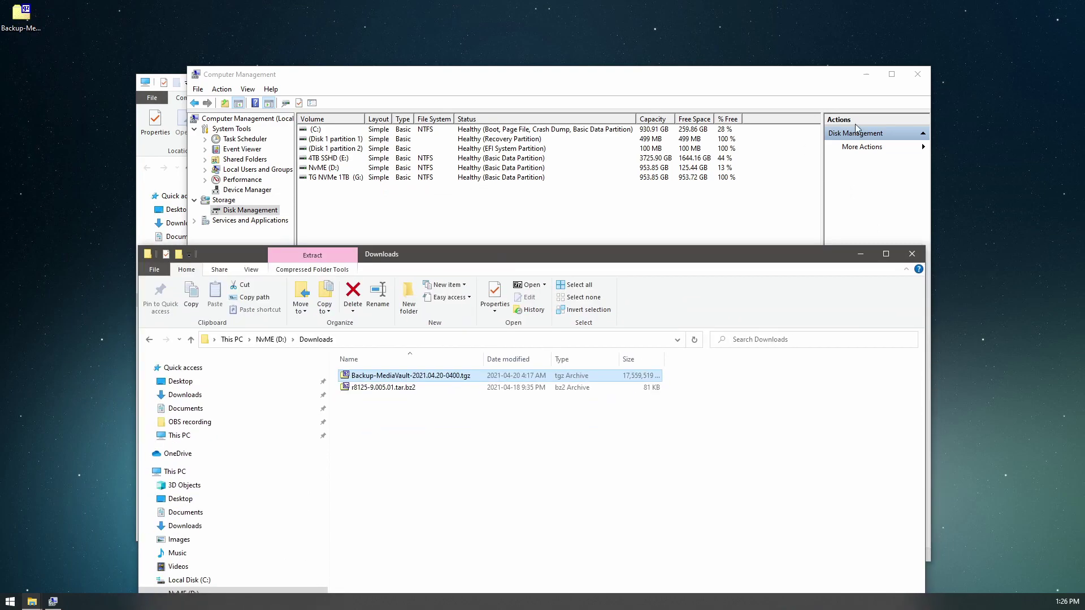
left_click(917, 74)
double_click(558, 86)
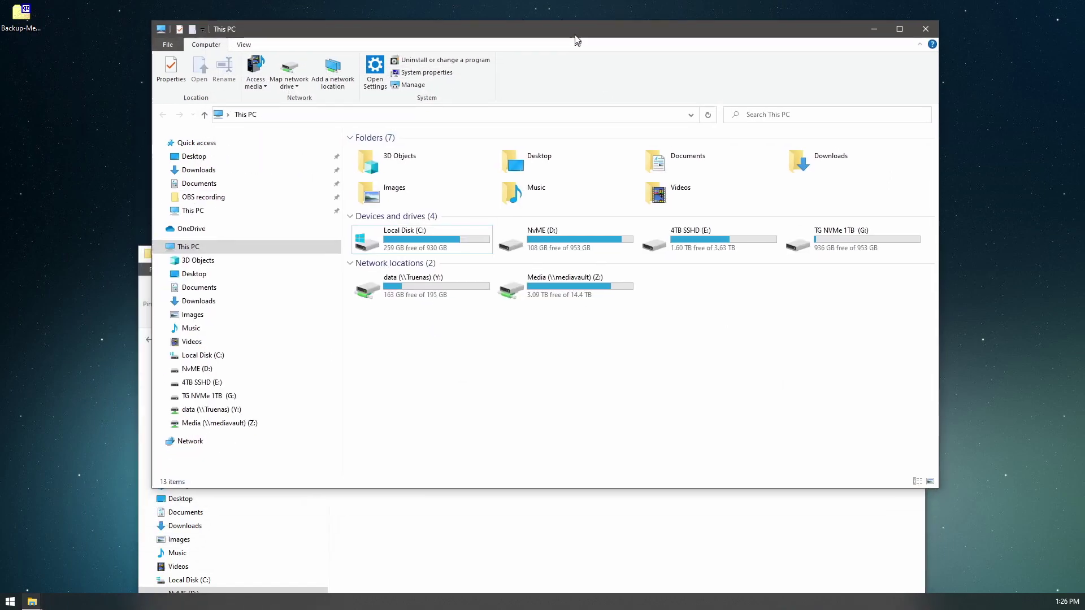
left_click(1044, 5)
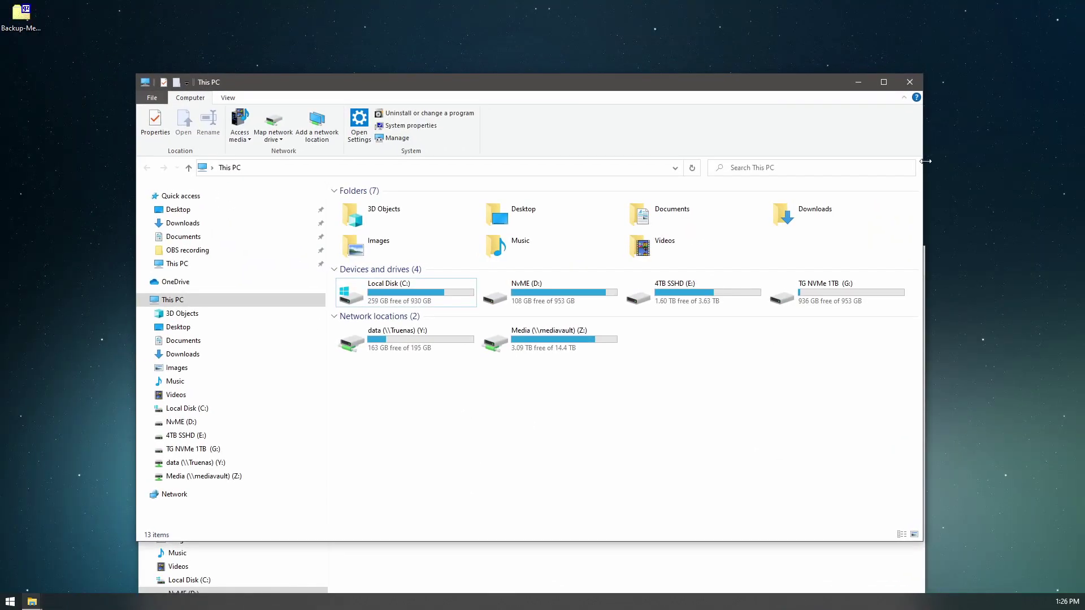
left_click(266, 261)
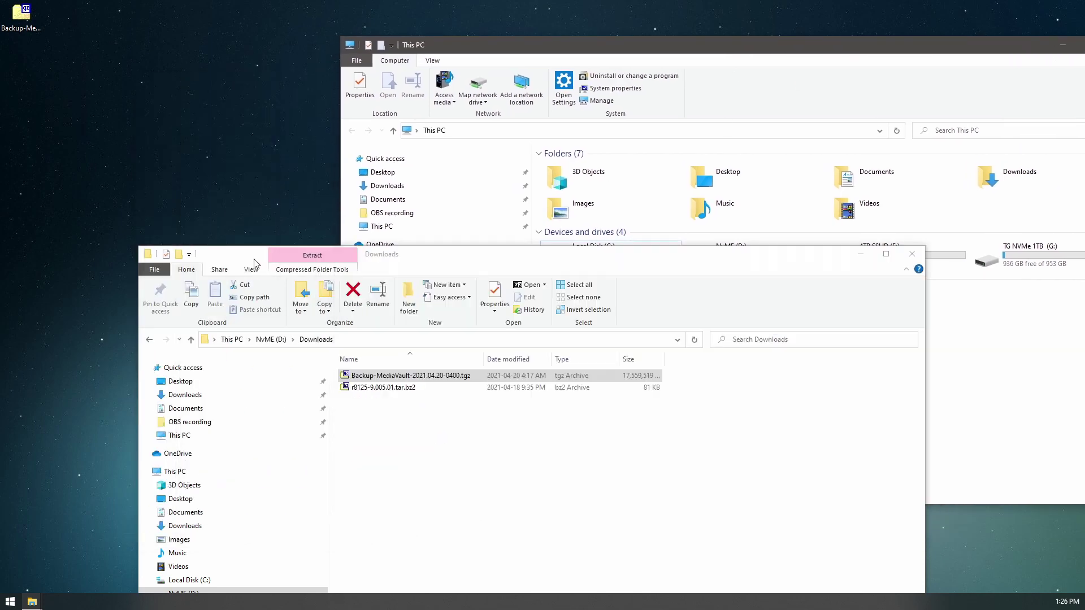
left_click_drag(729, 256, 557, 243)
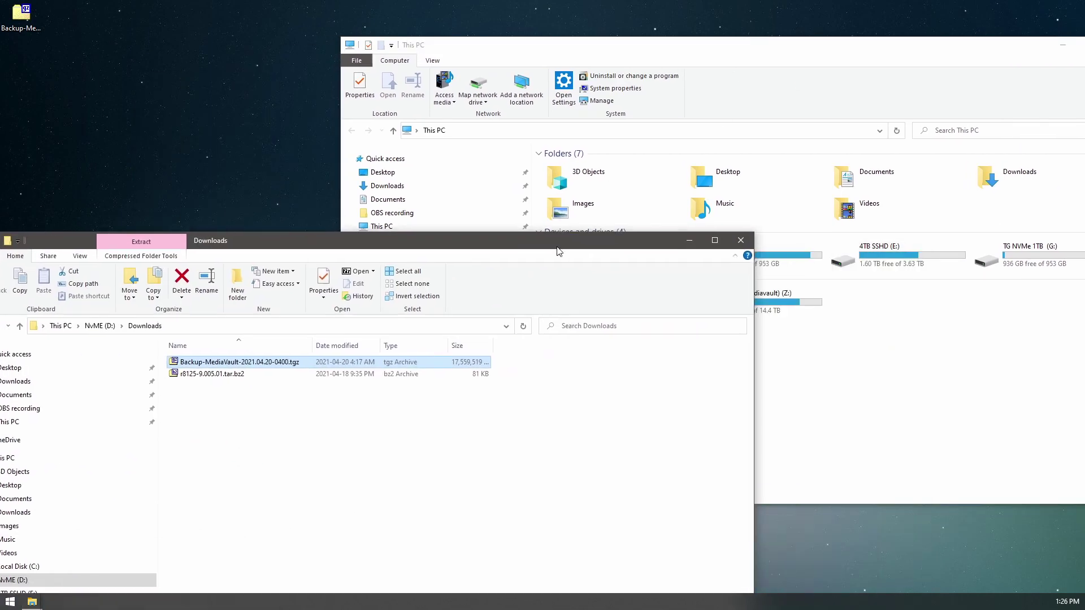
Drag the 16.7 GB archive from Downloads onto TG NVMe 1TB (G:) and open G:.
left_click_drag(265, 370, 986, 253)
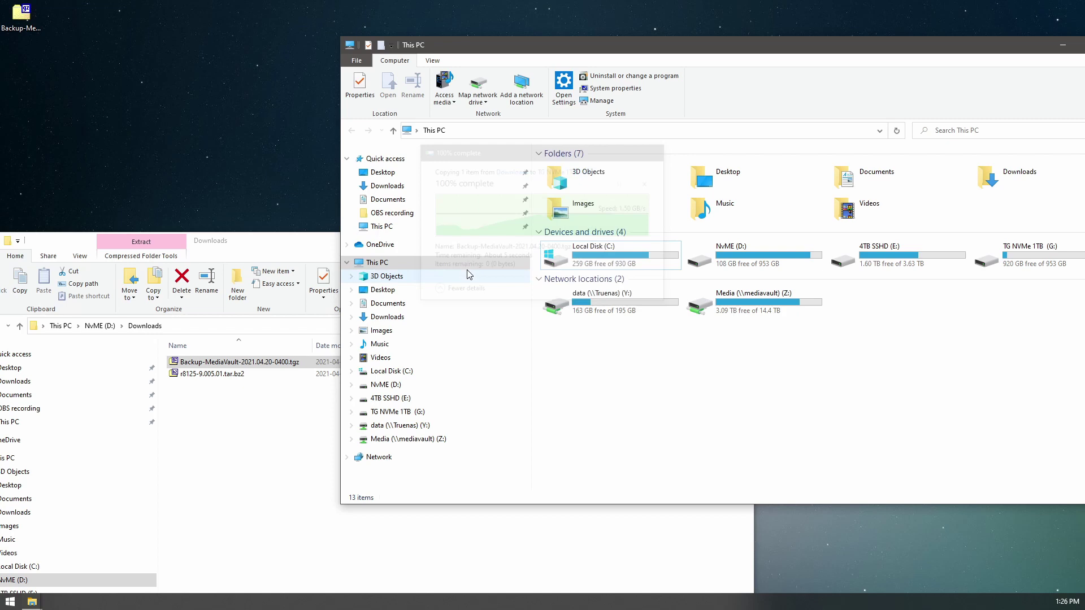
double_click(1028, 252)
left_click(586, 166)
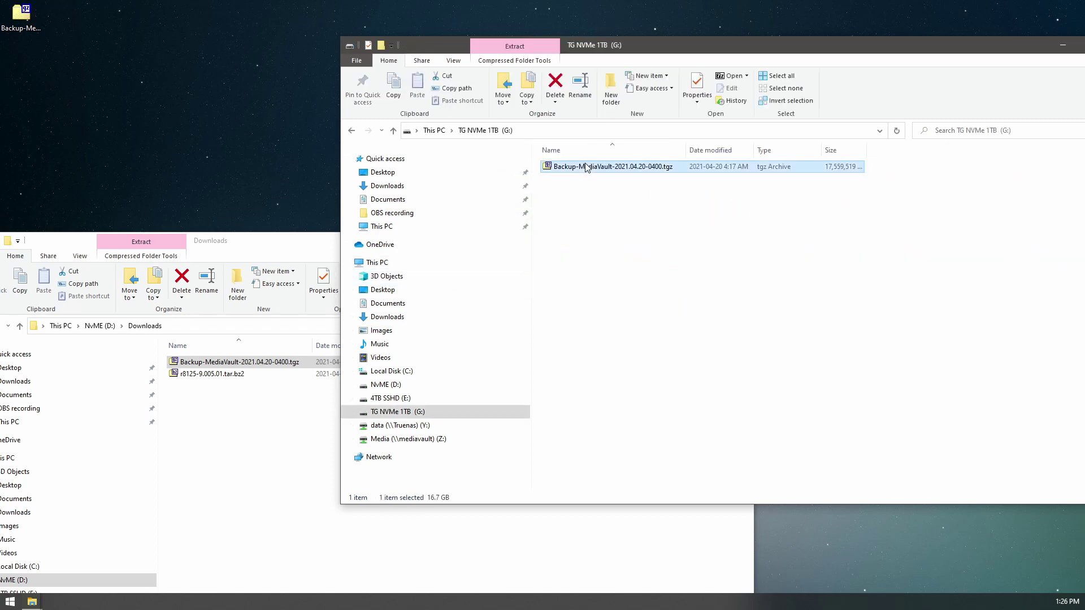
Delete the archive on G: and drag it from Downloads onto G: again.
right_click(586, 166)
left_click(632, 395)
left_click(252, 426)
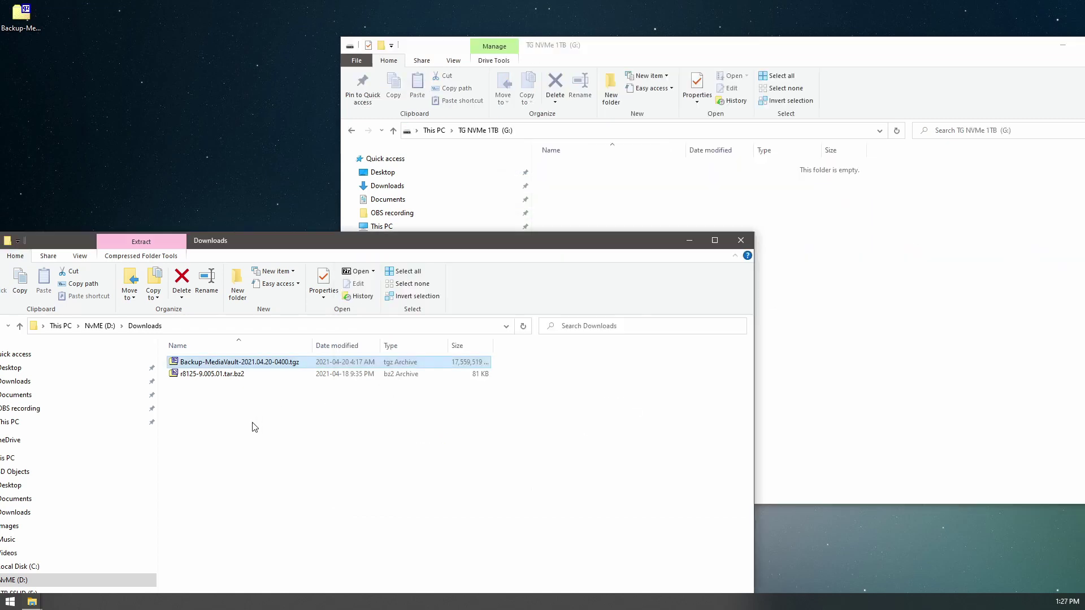
left_click_drag(215, 362, 882, 346)
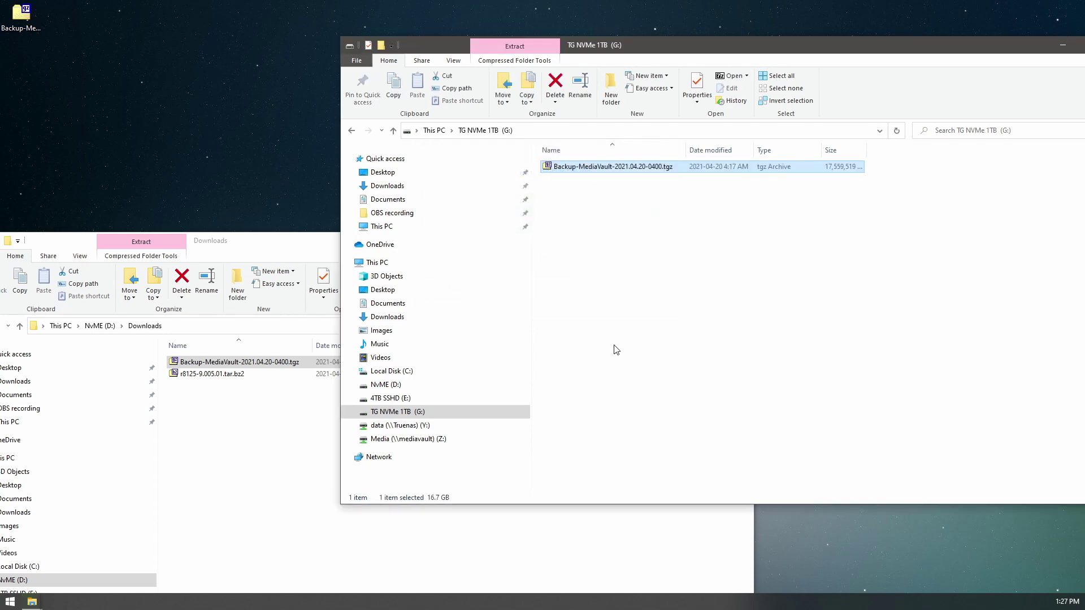
Delete the archive from Downloads, copy it back from G: to Downloads, and launch CrystalDiskInfo.
left_click(220, 431)
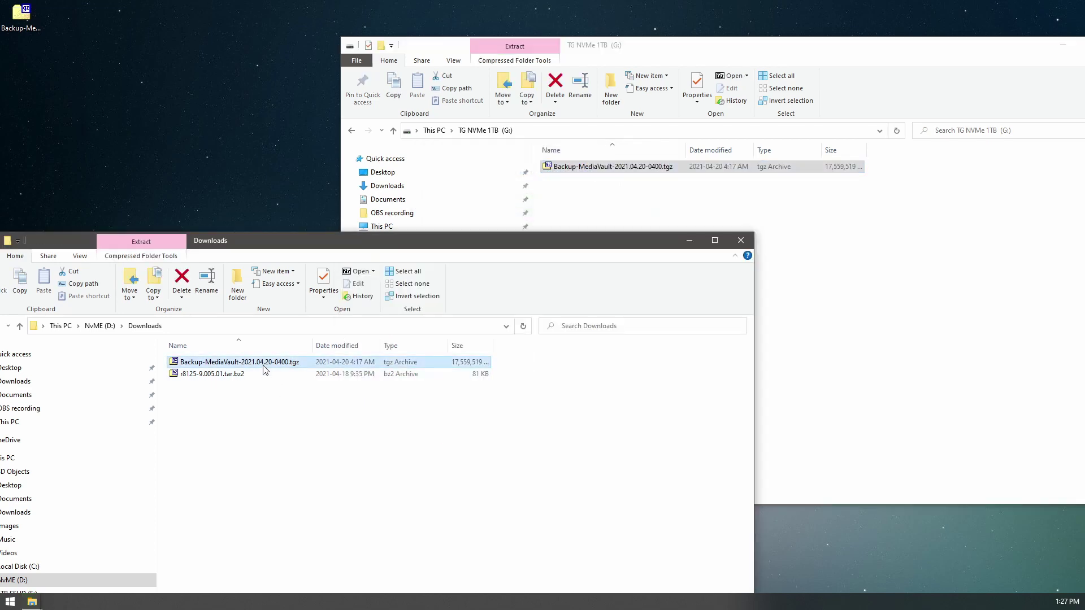
key("Delete")
left_click(105, 120)
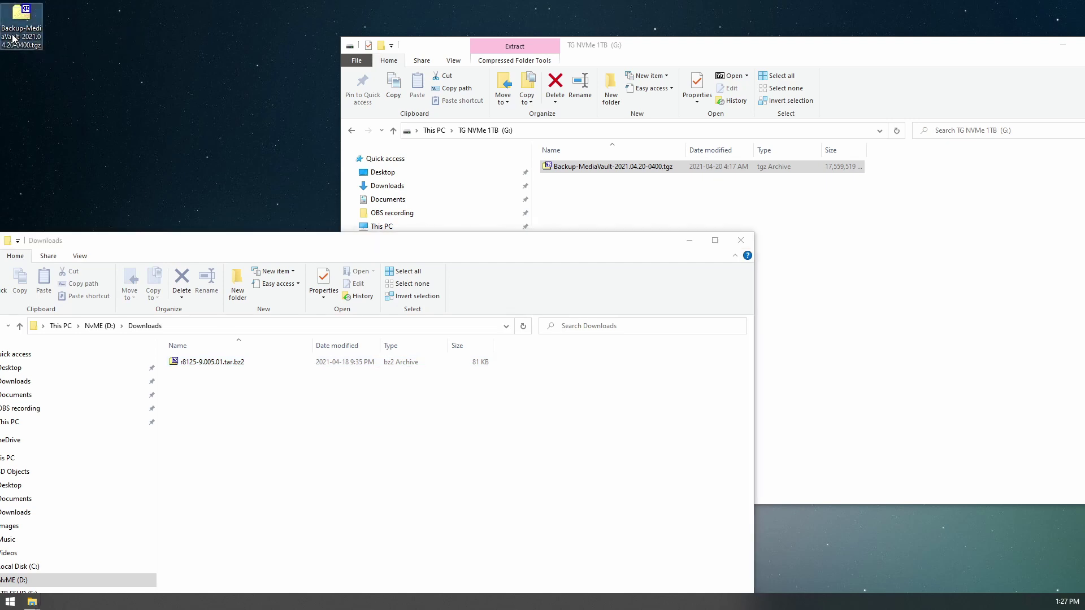
left_click(558, 169)
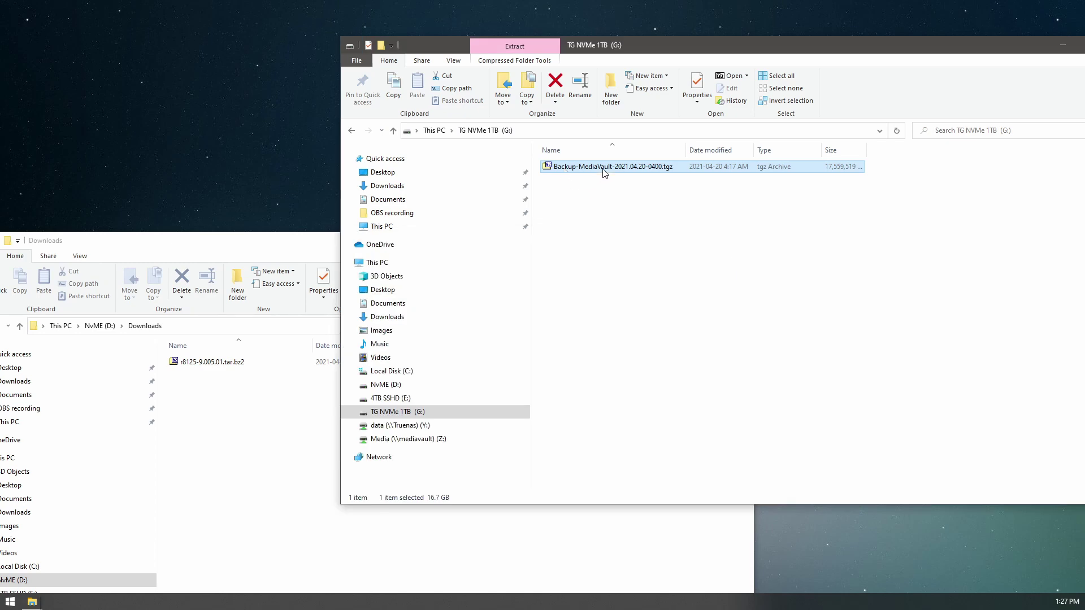
left_click_drag(605, 173, 210, 153)
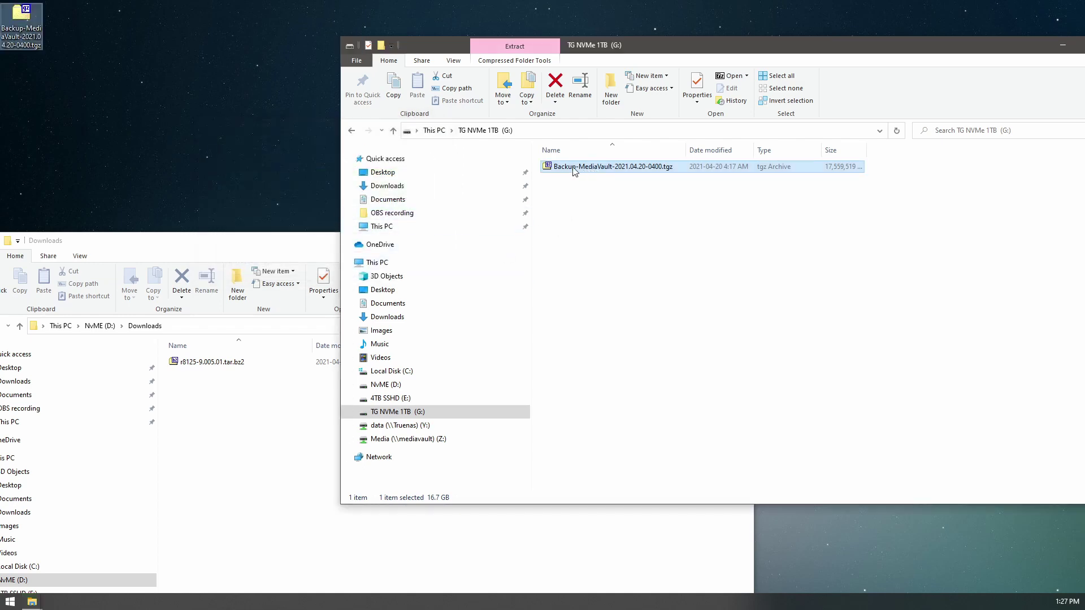
left_click_drag(561, 168, 287, 462)
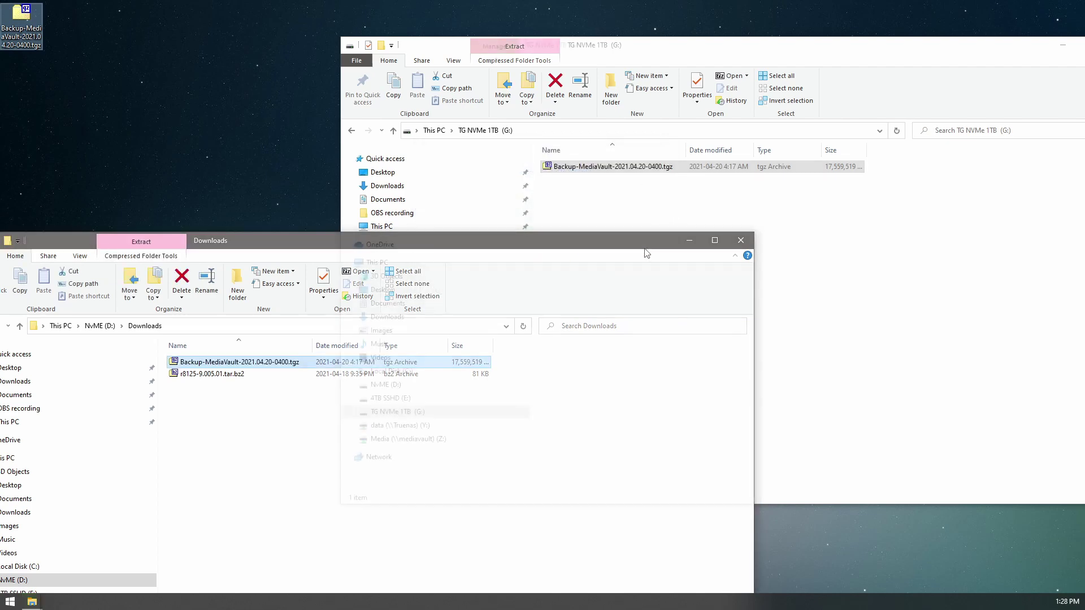
left_click(672, 226)
Cycle CrystalDiskInfo through the E:, C: and G: drives, ending on TEAM G: at 69 °C.
left_click_drag(426, 141, 440, 85)
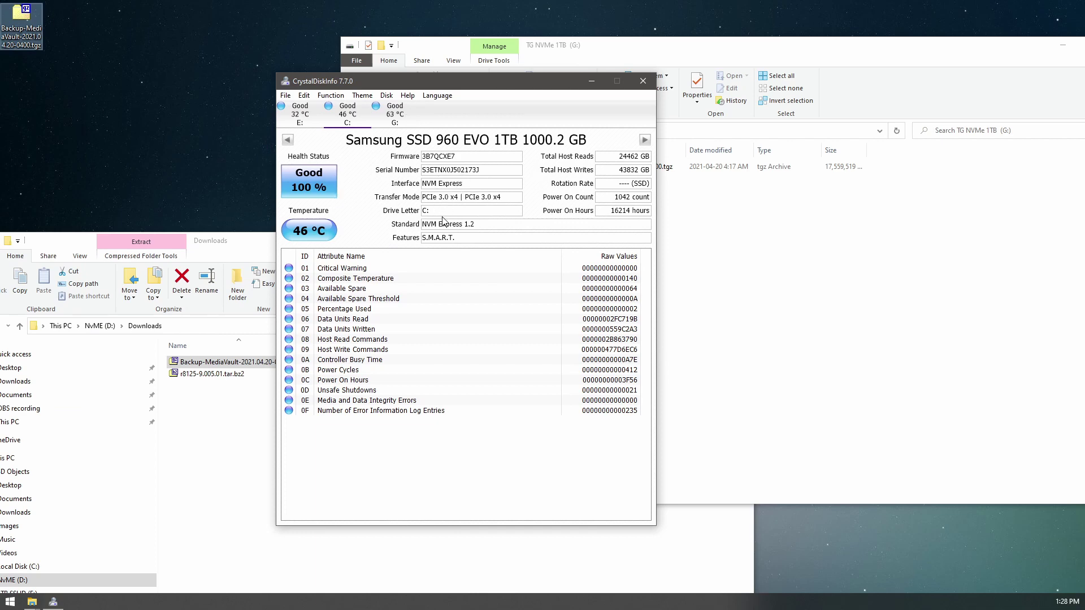
left_click(645, 140)
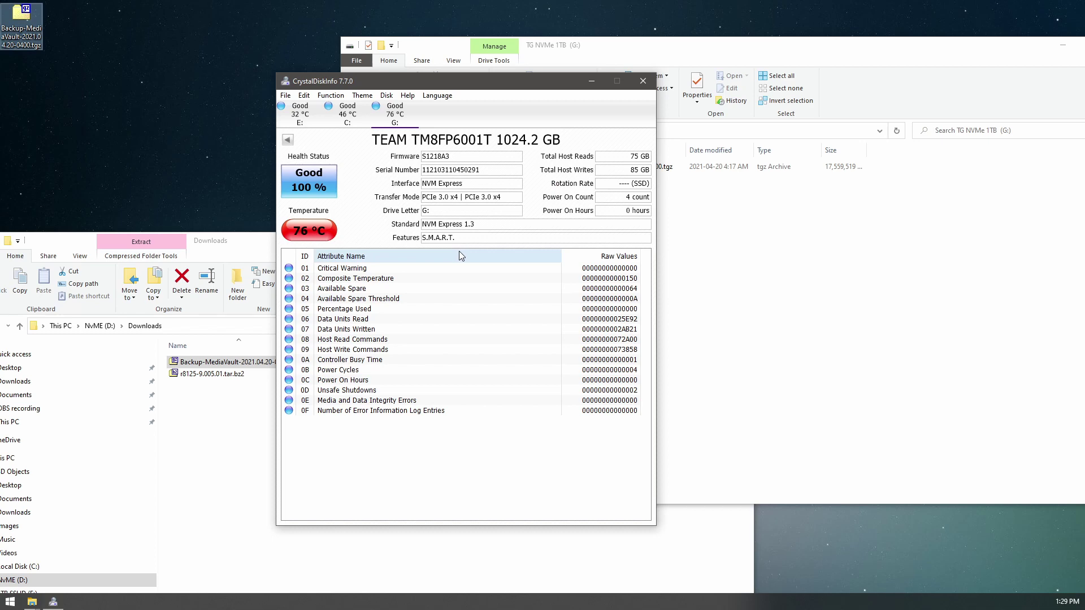
left_click(290, 142)
left_click(291, 142)
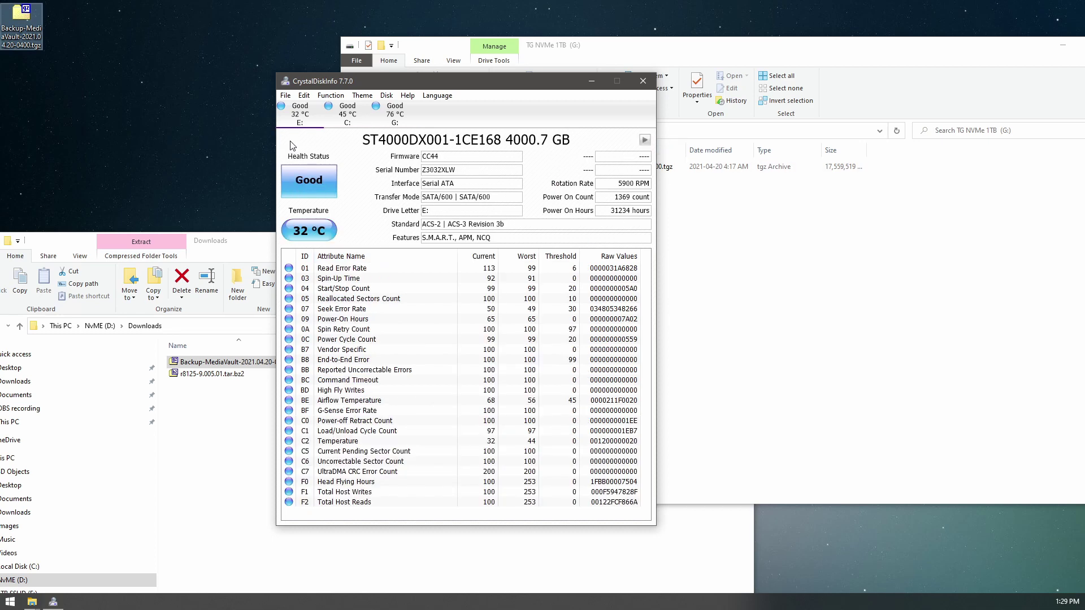
left_click(645, 141)
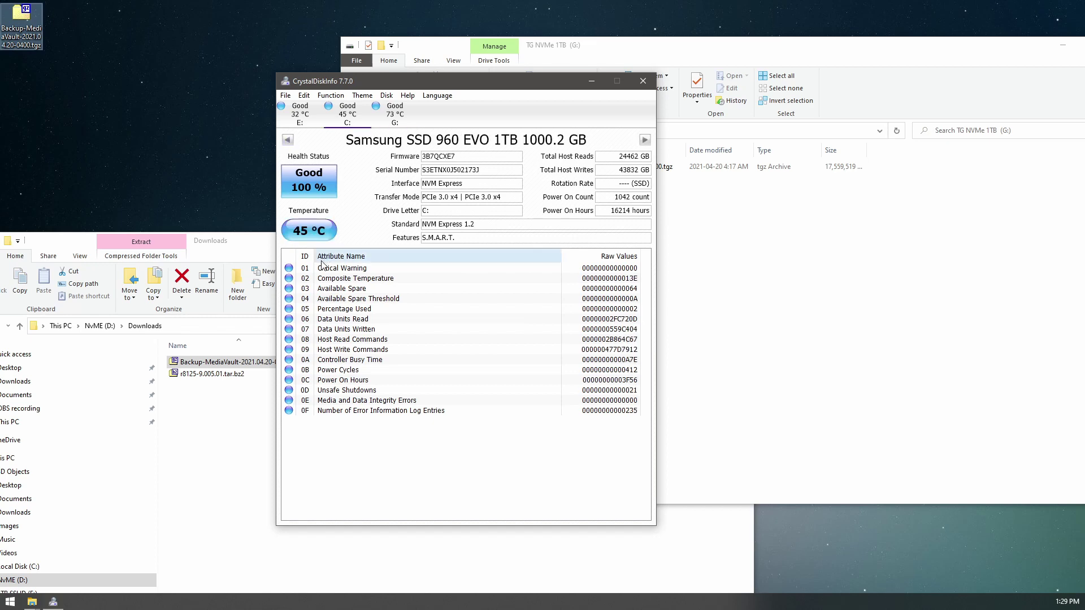
left_click(288, 140)
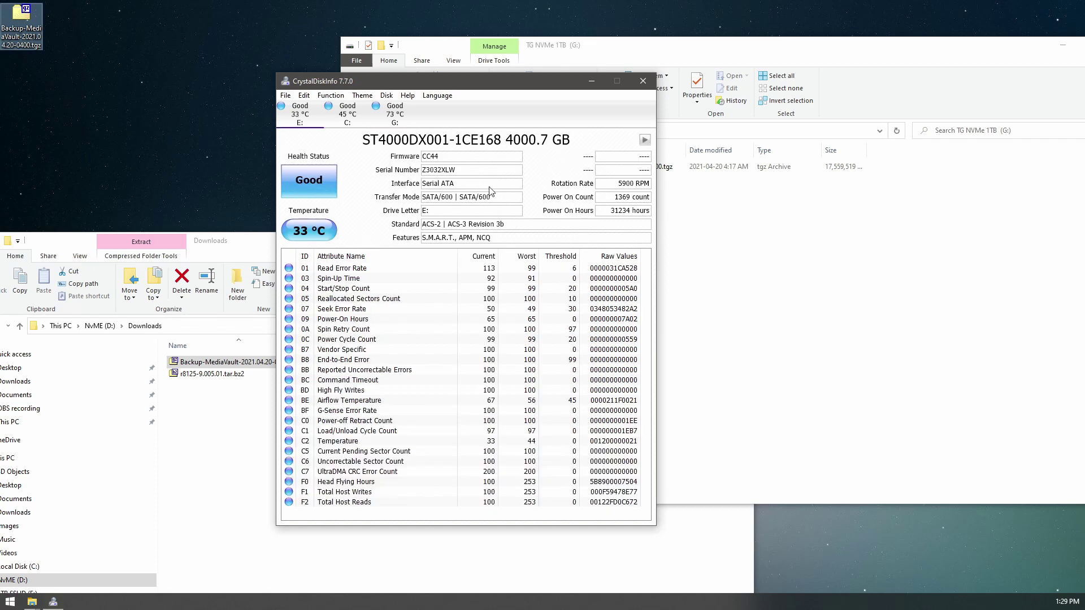
left_click(644, 140)
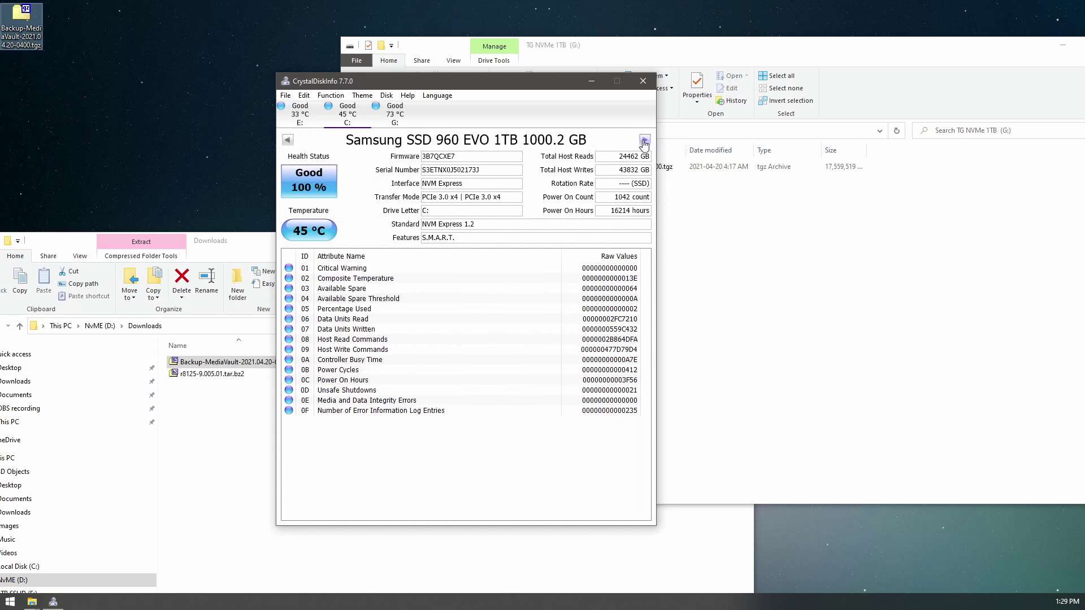
left_click(644, 141)
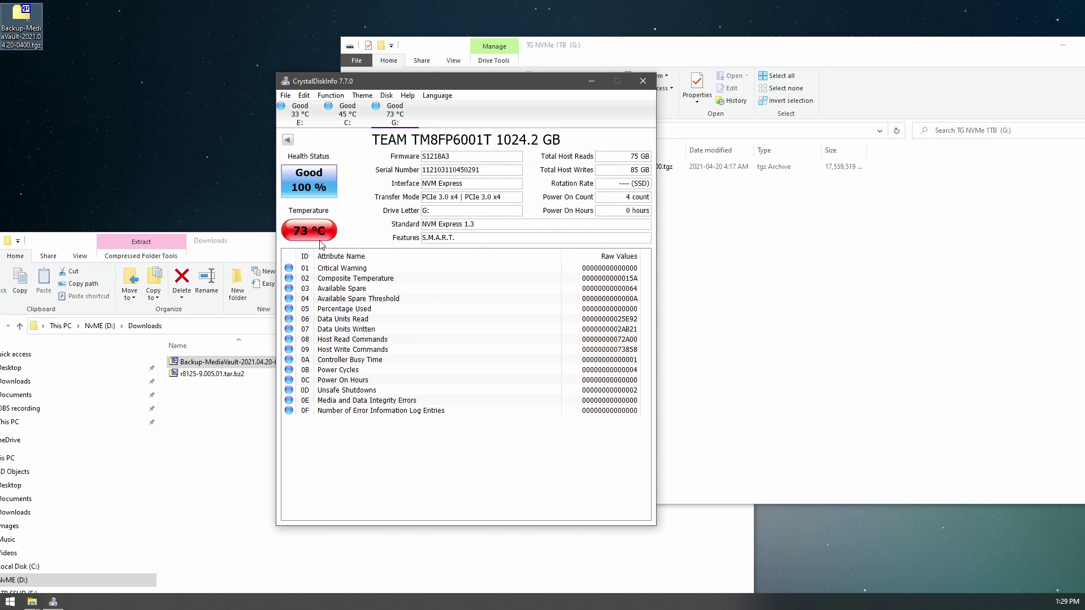
left_click_drag(413, 87, 302, 139)
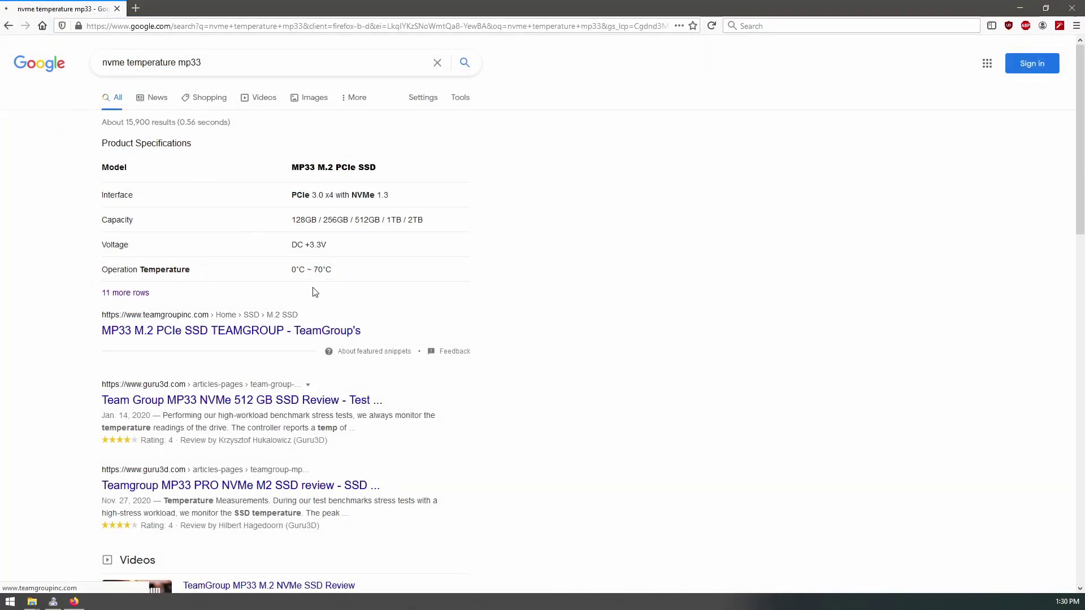
Open TeamGroup's MP33 product page from Google and scroll to the Sequential R/W chart.
left_click(366, 281)
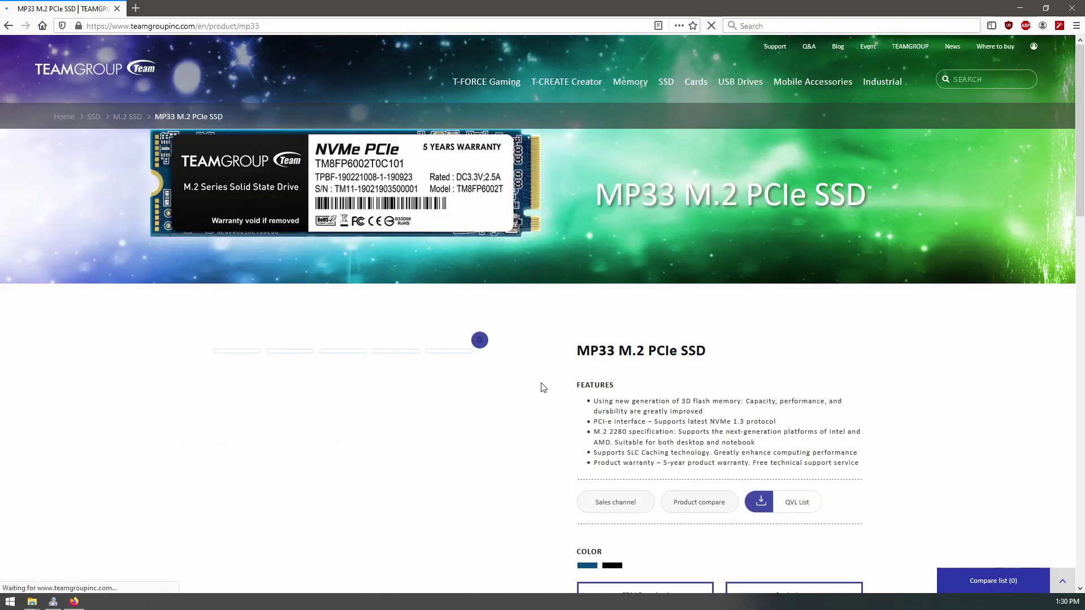
scroll(701, 401, "down", 4)
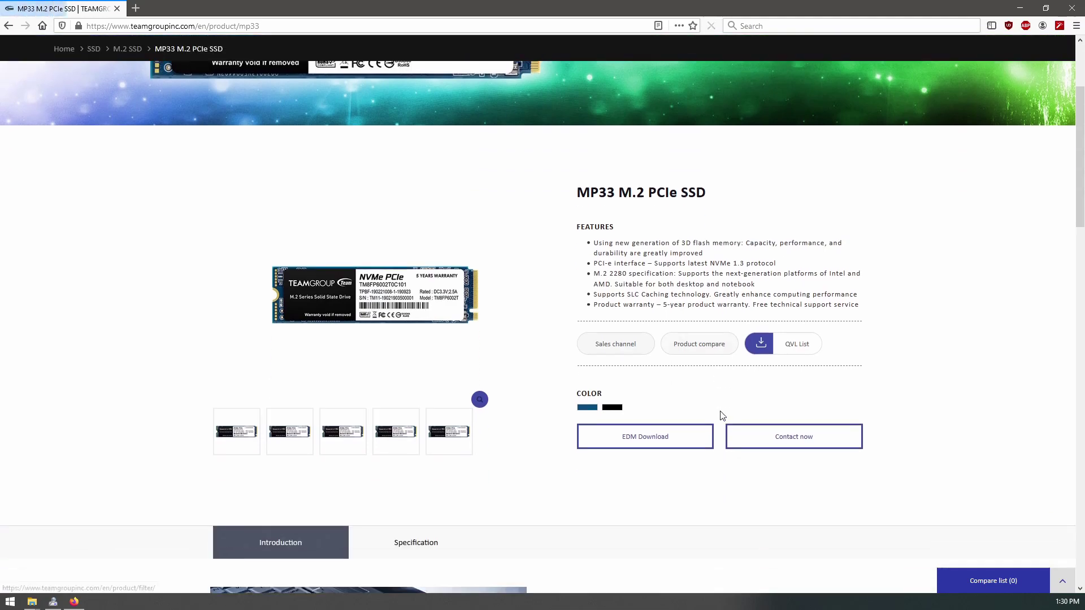
scroll(599, 394, "down", 7)
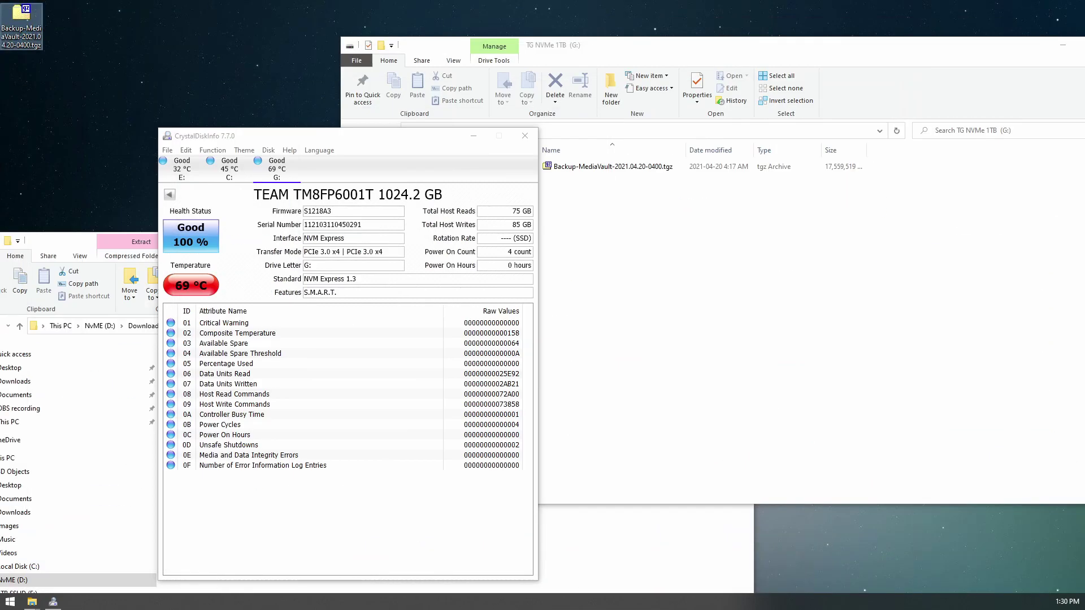
Refresh CrystalDiskInfo's drive readings, showing G: cooled to 53 °C.
left_click(213, 150)
left_click(219, 163)
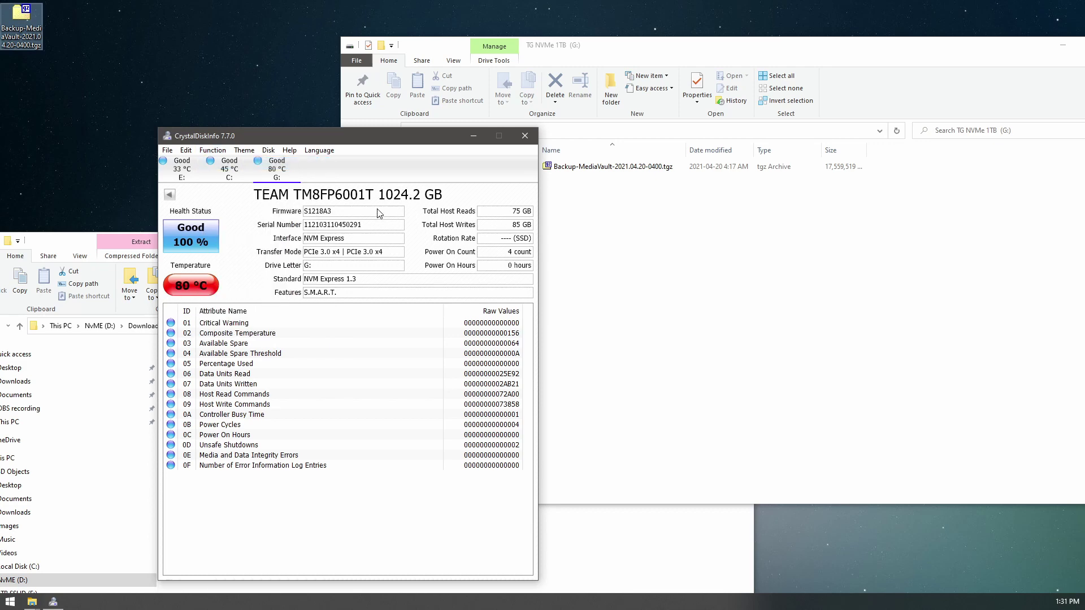
left_click_drag(364, 142, 655, 90)
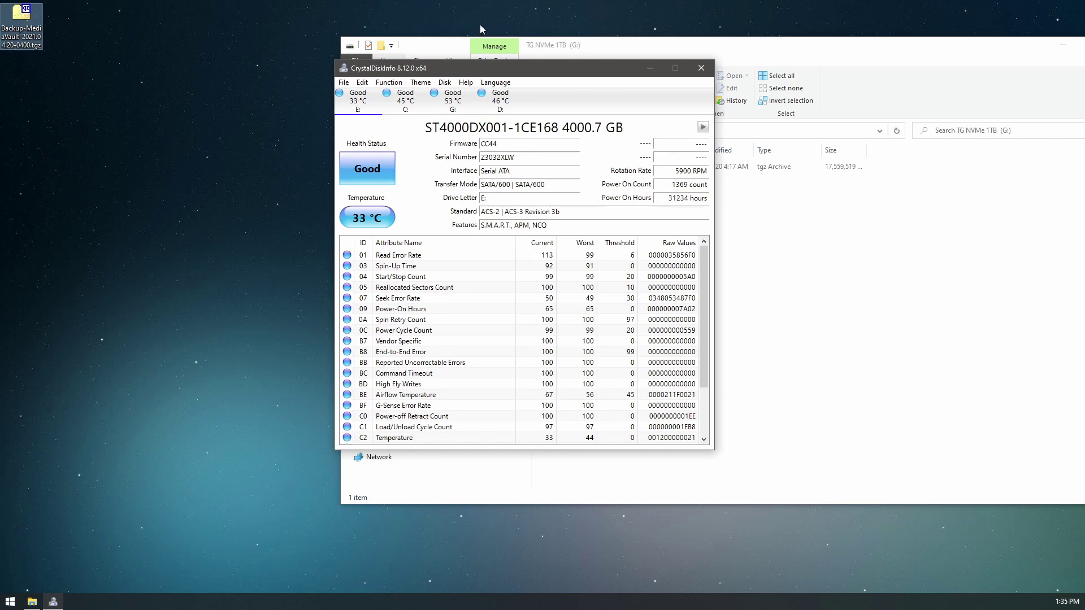
Confirm in Help > About that CrystalDiskInfo is version 8.12.0 x64.
left_click(466, 82)
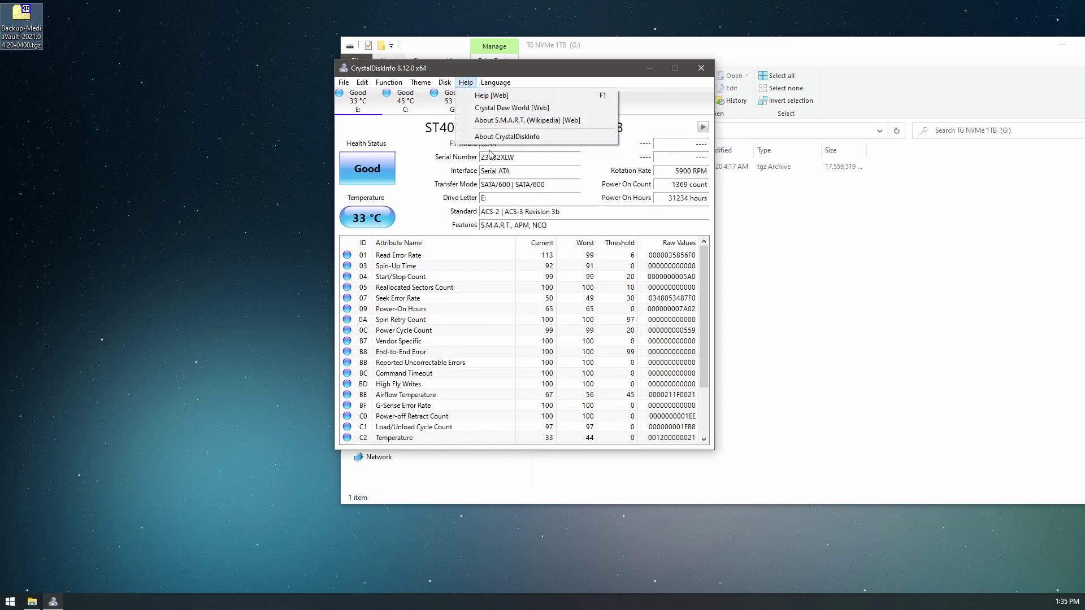
left_click(497, 137)
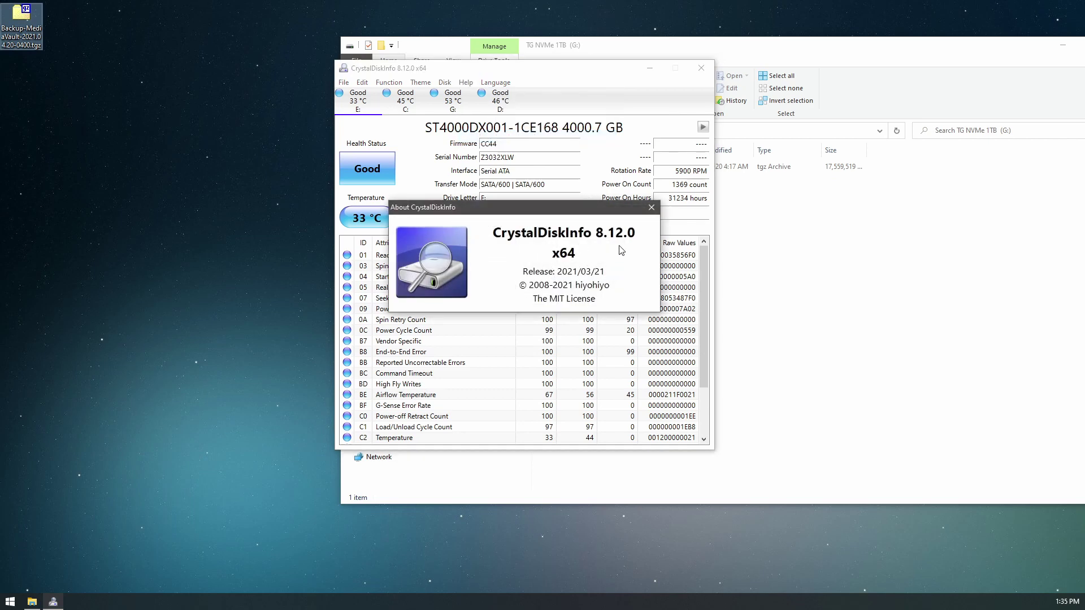
left_click(651, 208)
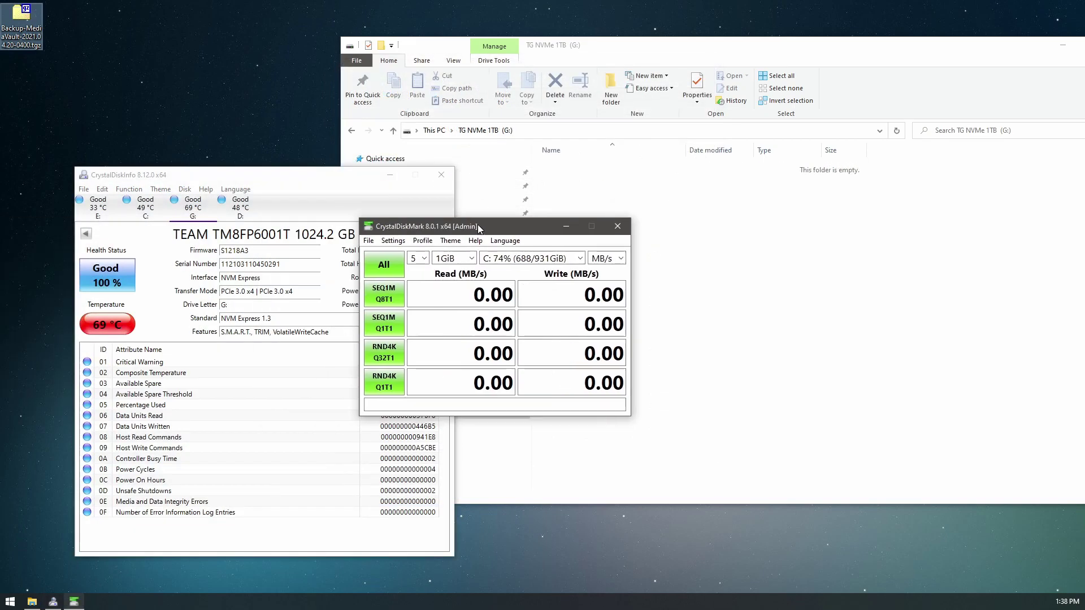
Switch CrystalDiskMark's test settings to the NVMe SSD profile.
left_click_drag(480, 228, 505, 223)
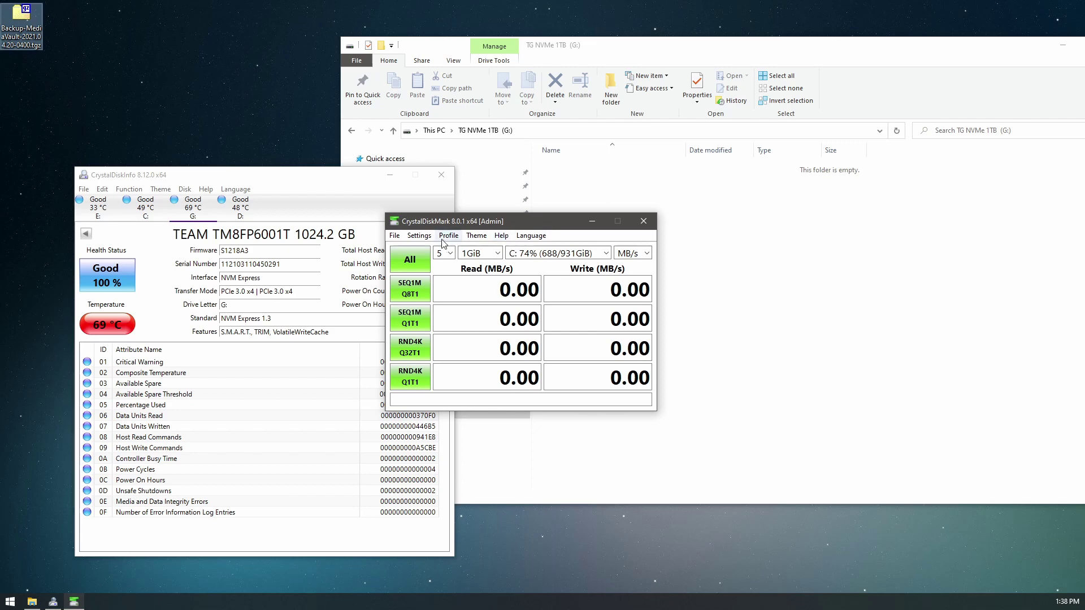
left_click(606, 253)
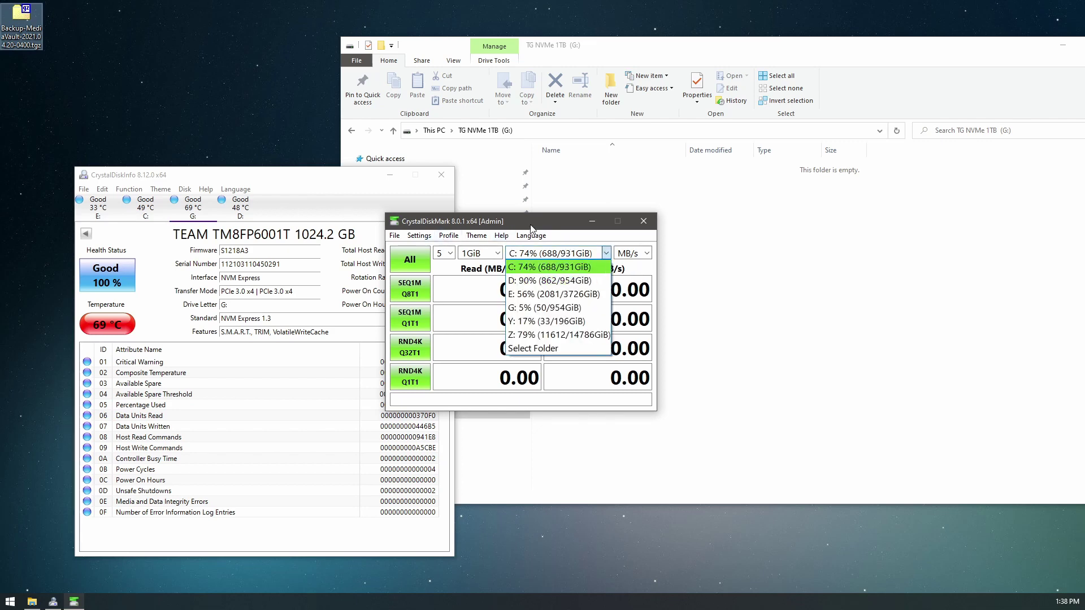
left_click(419, 235)
left_click(419, 235)
left_click(460, 293)
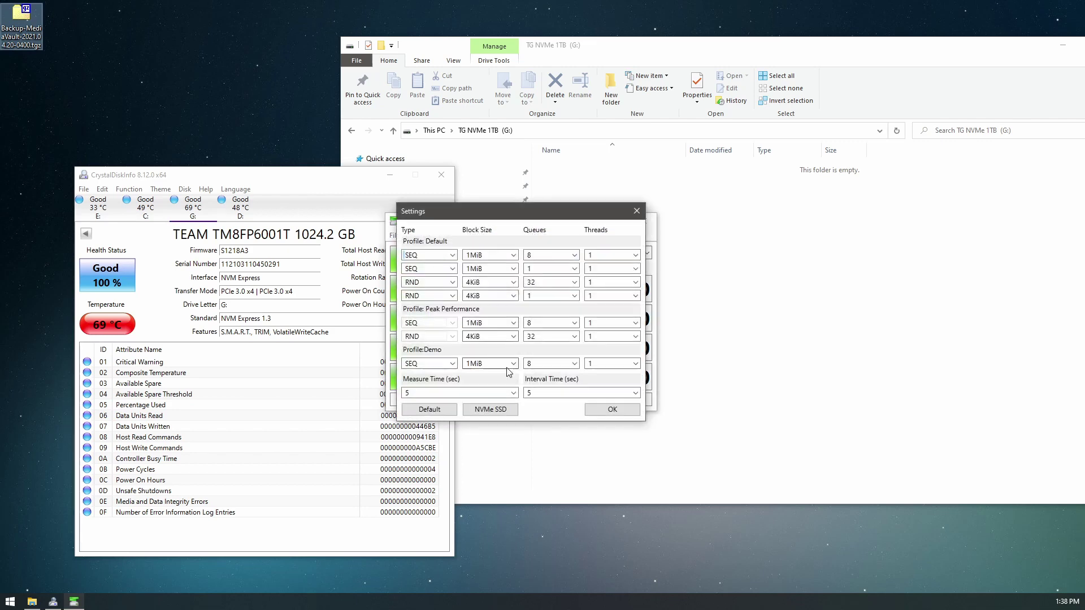
left_click(487, 410)
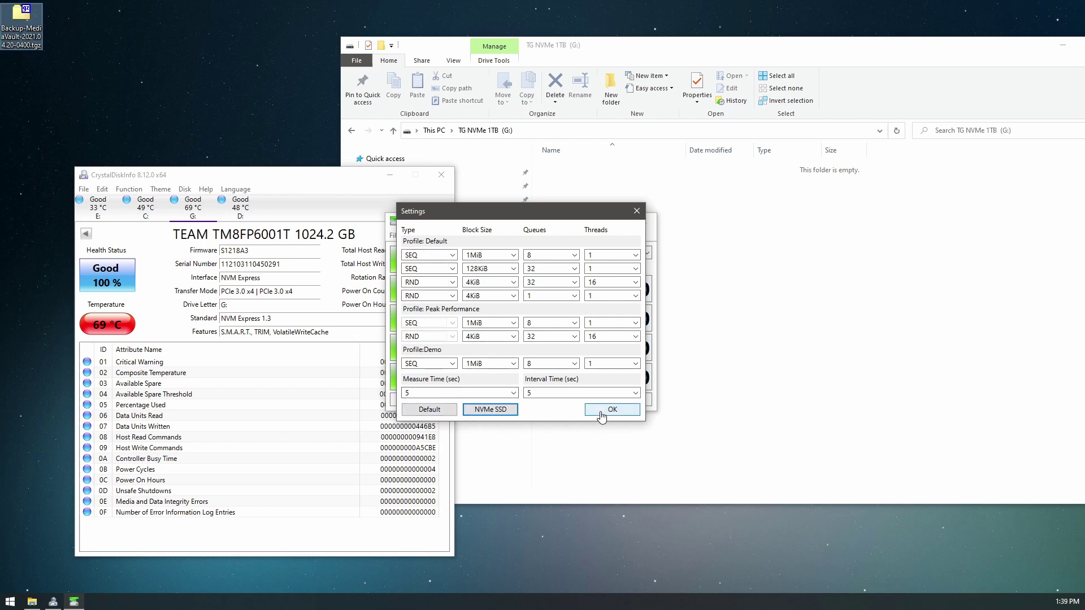
left_click(612, 409)
Benchmark drive C: to 2084.13 MB/s read and 1782.34 MB/s write, showing the Samsung 960 EVO's health.
left_click(449, 236)
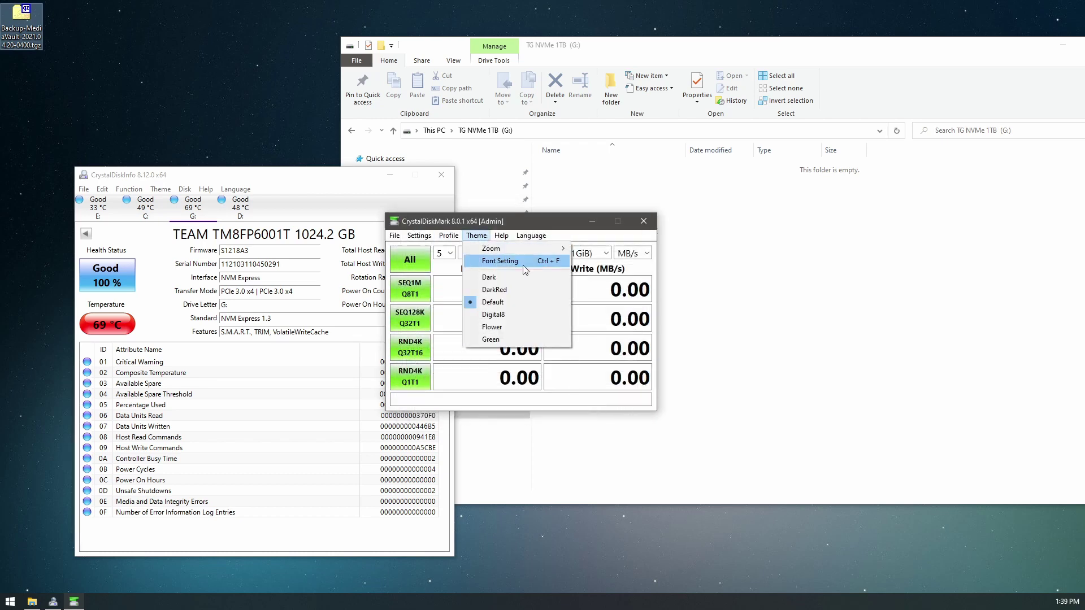
left_click(571, 227)
left_click(414, 265)
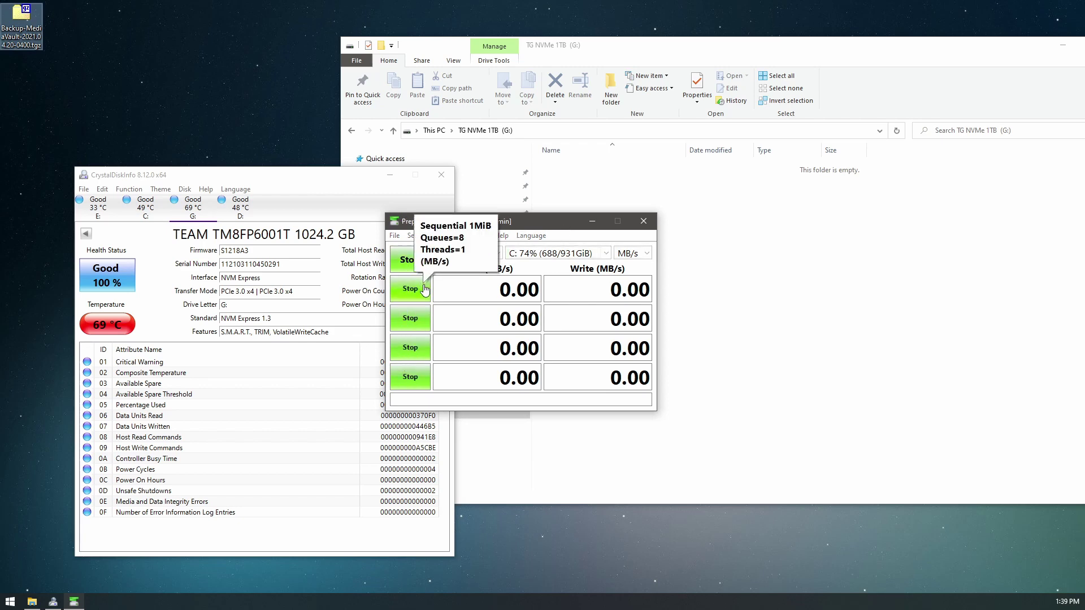
left_click(145, 203)
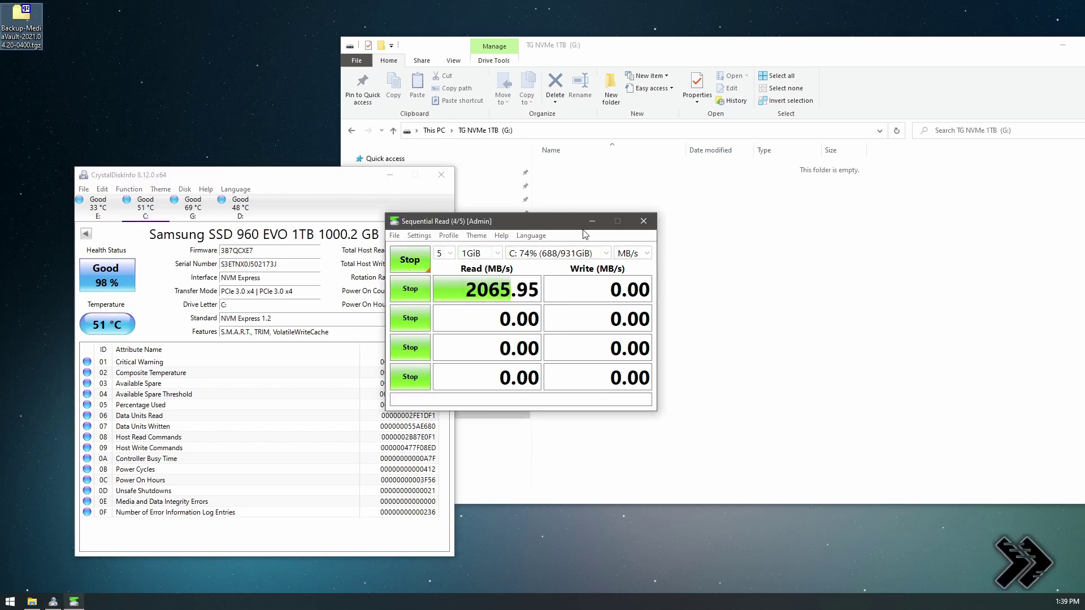
left_click_drag(508, 221, 579, 222)
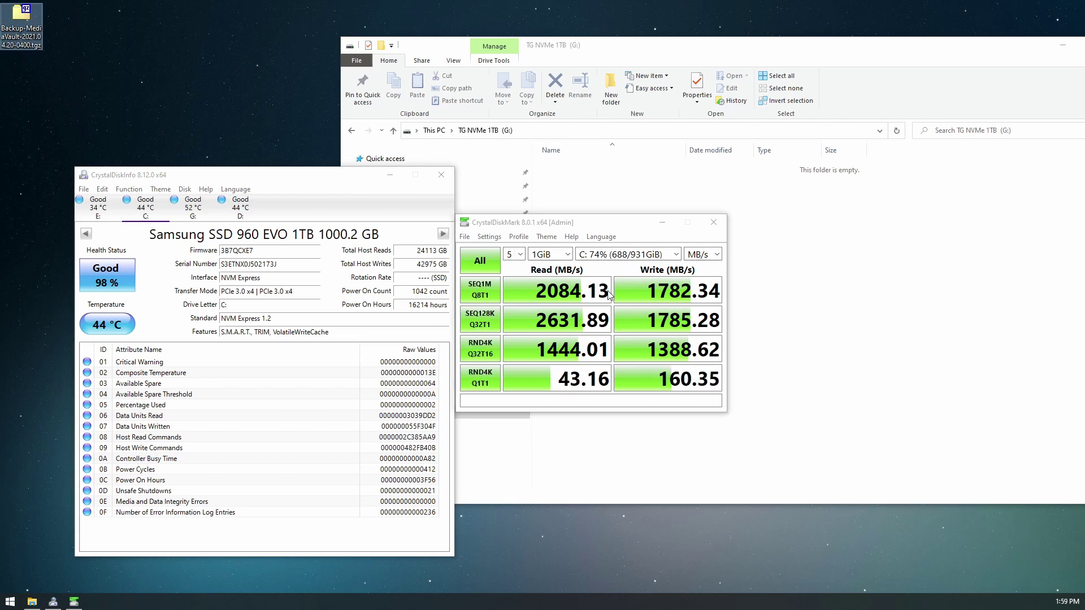
Make drive G: the CrystalDiskMark target and show the TEAM G: drive's health in CrystalDiskInfo.
left_click(593, 227)
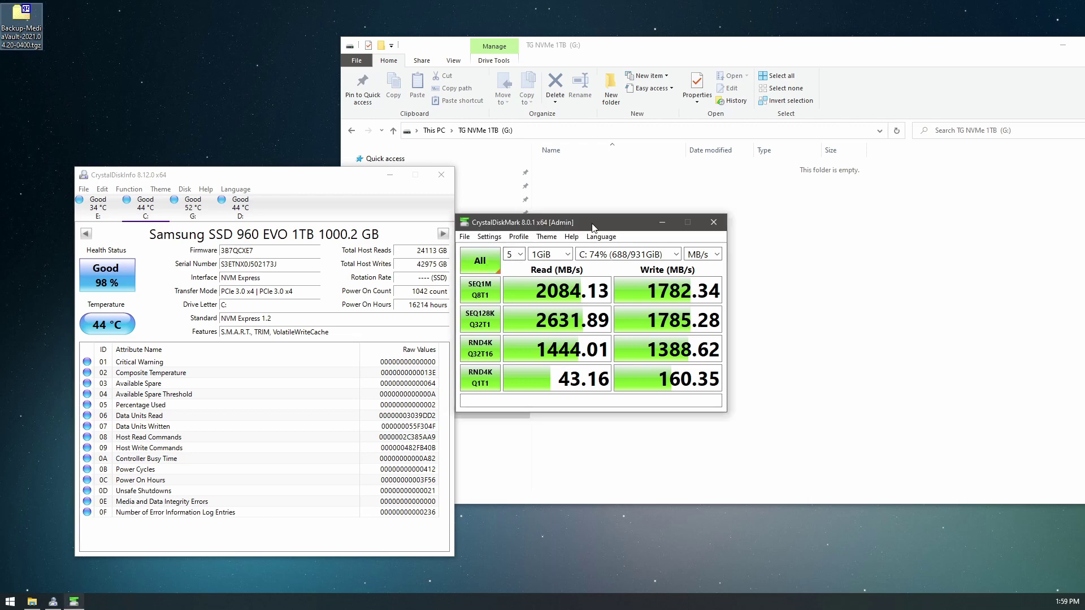
left_click(675, 255)
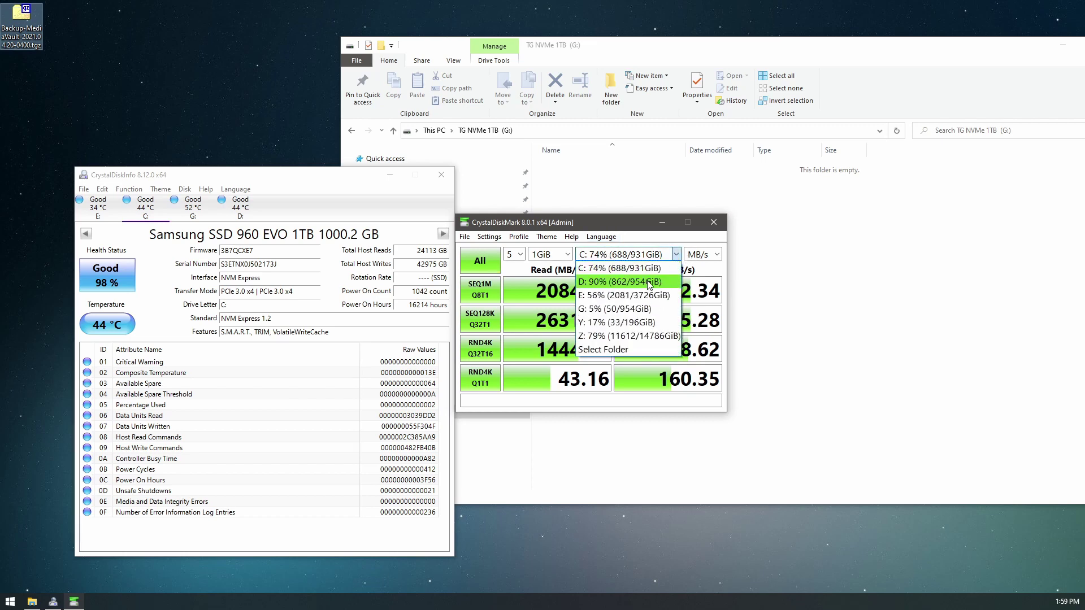
left_click(637, 312)
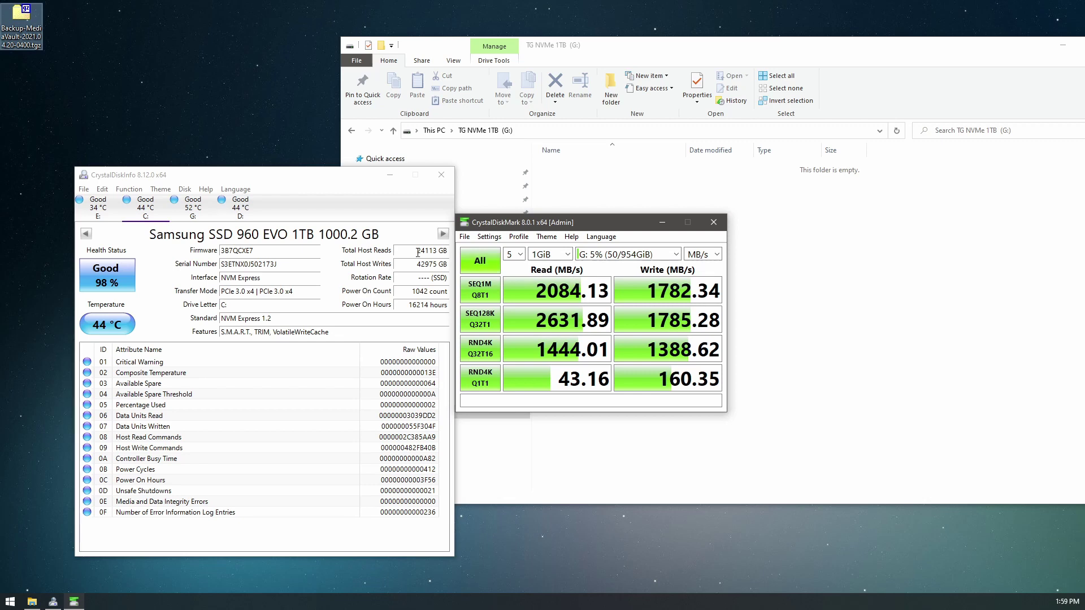
left_click(443, 234)
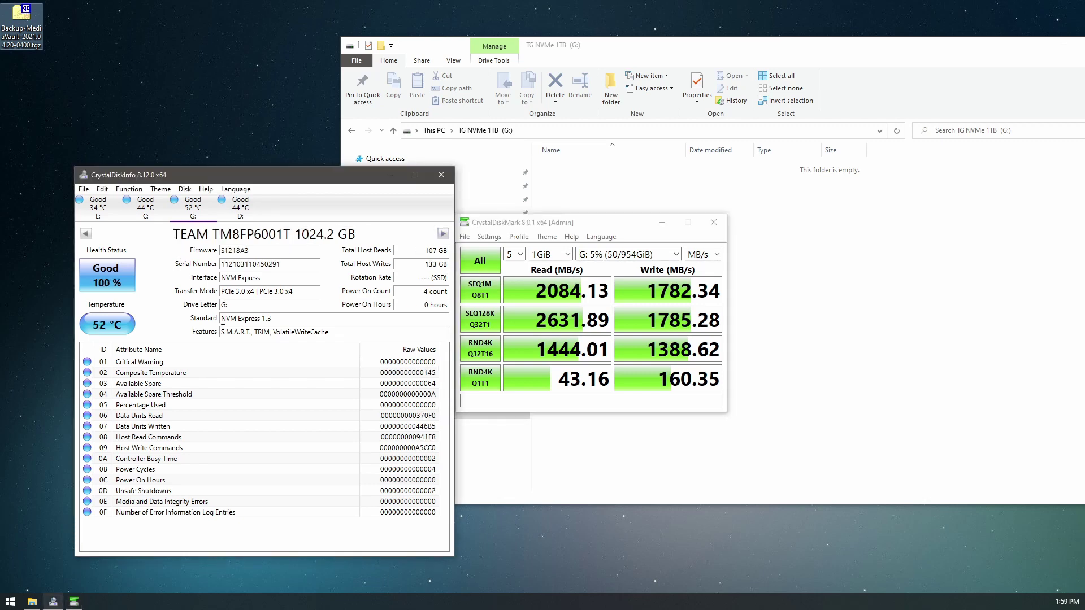
left_click_drag(227, 305, 223, 305)
Run the full benchmark on G: (1740.82 MB/s read, 1470.39 MB/s write) while watching its temperature.
left_click(602, 221)
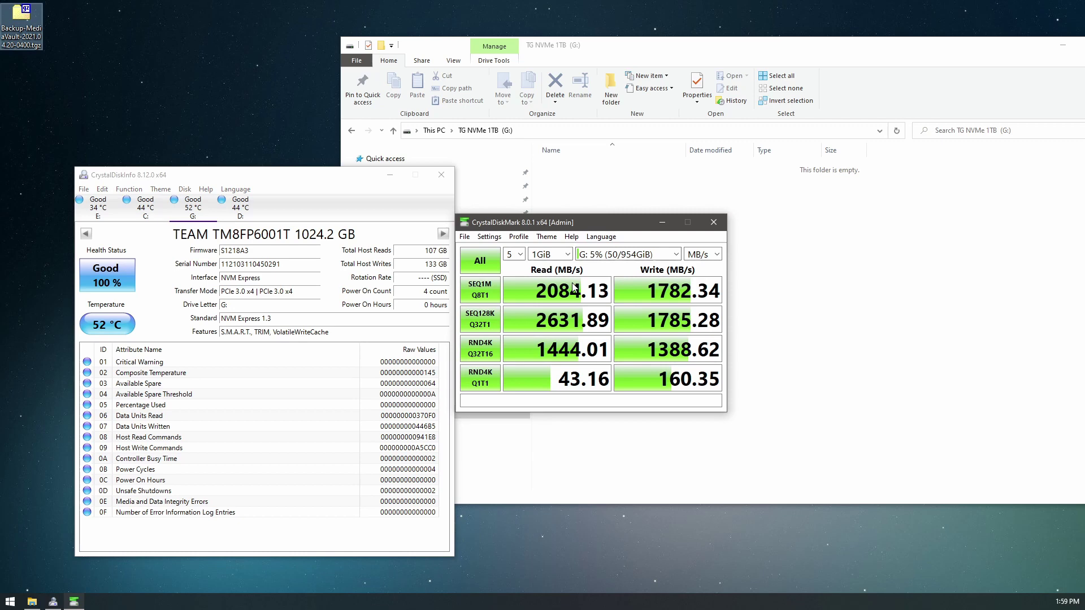
left_click(482, 261)
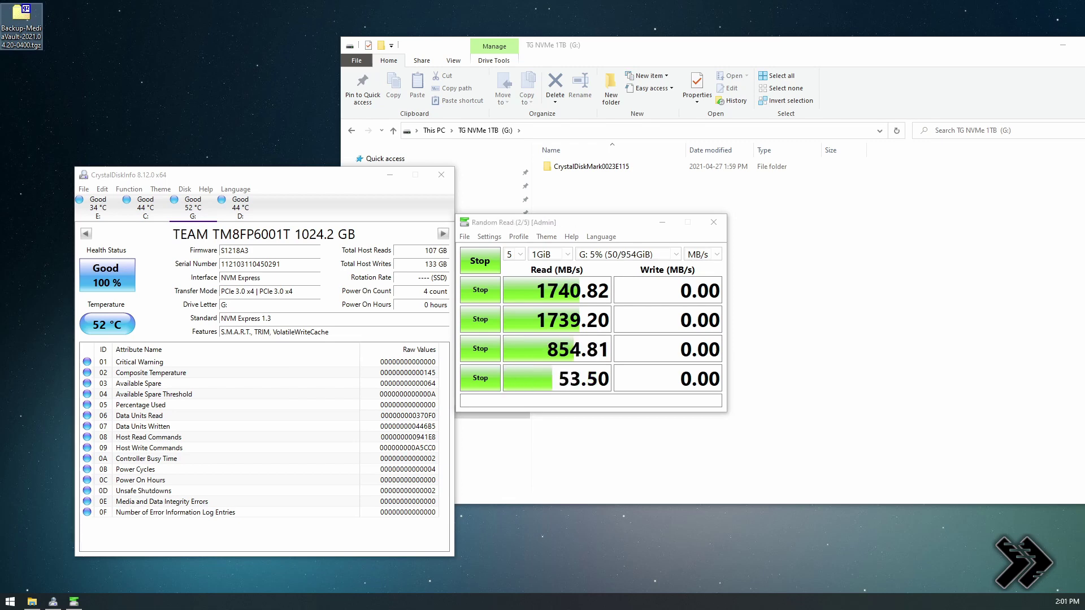
left_click(191, 212)
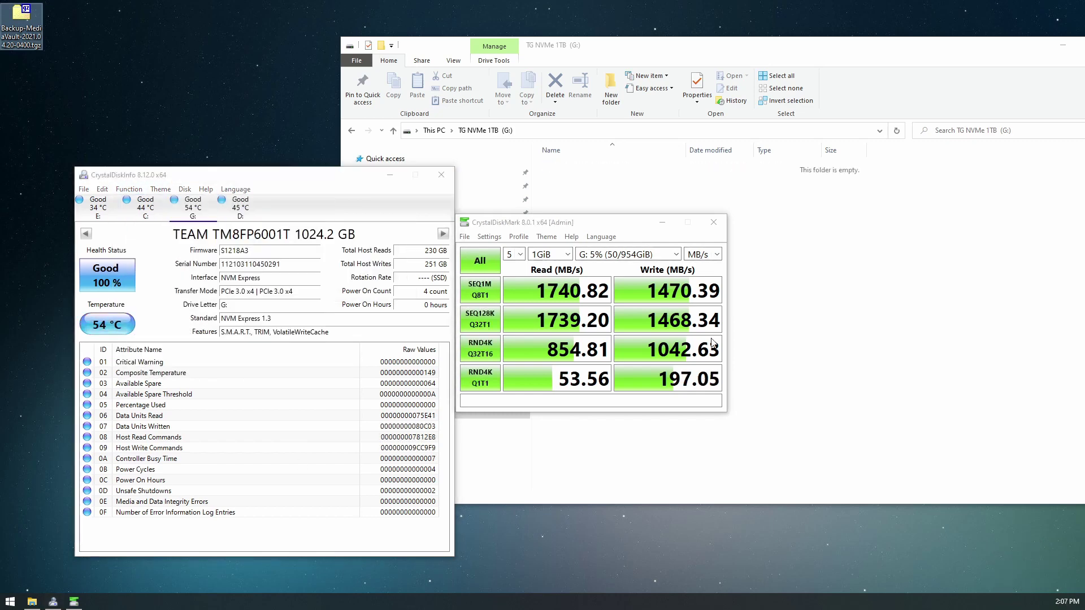
Benchmark drive D: to 2097.18 MB/s read and 1606.24 MB/s write, watching the ADATA's temperature.
left_click(676, 255)
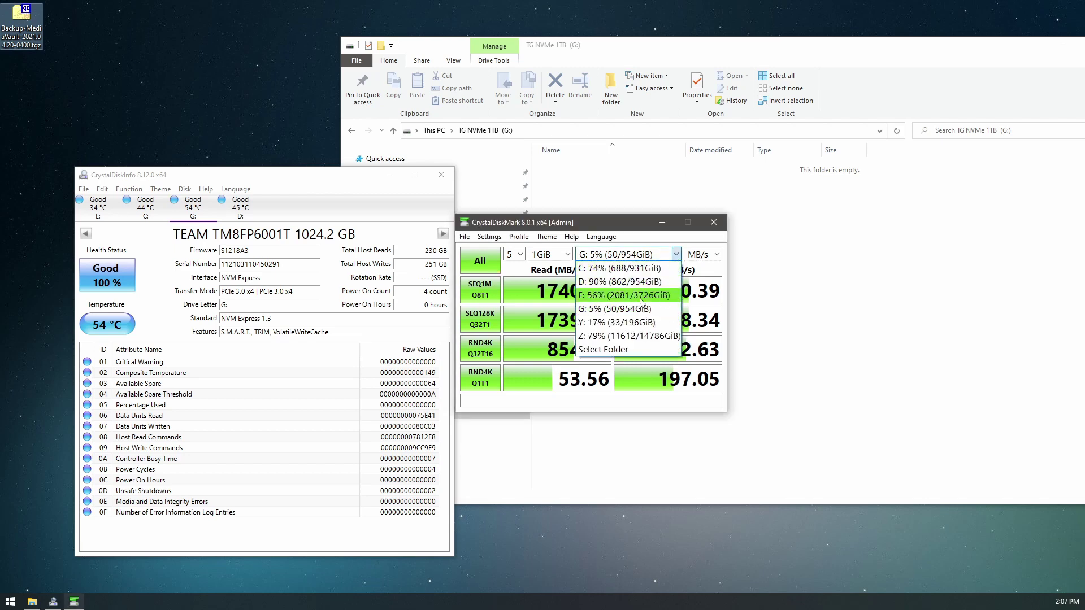
key("Up")
key("Up")
key("Up")
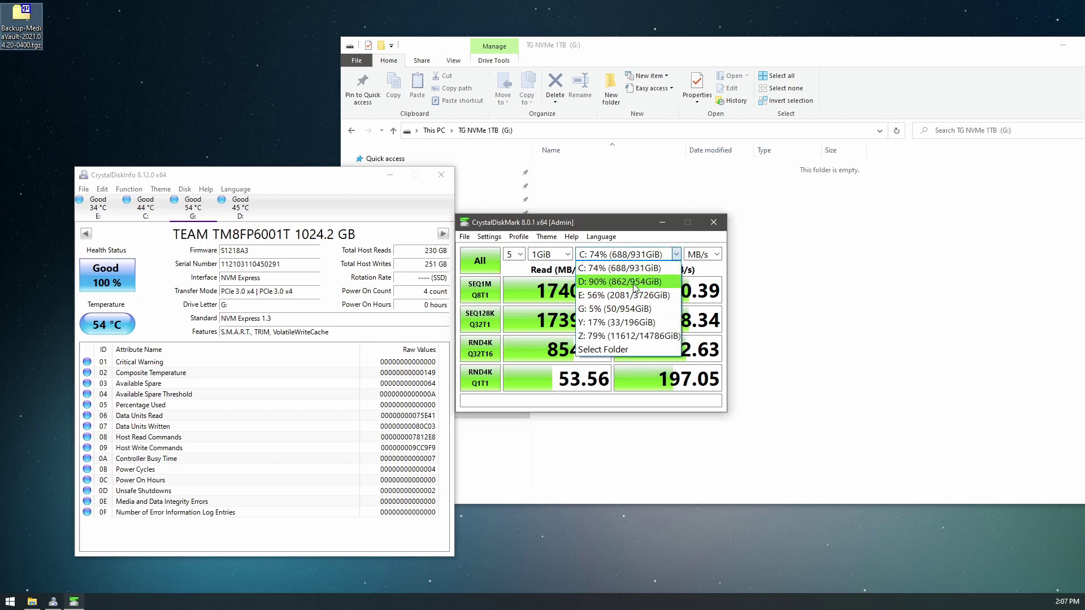
left_click(635, 289)
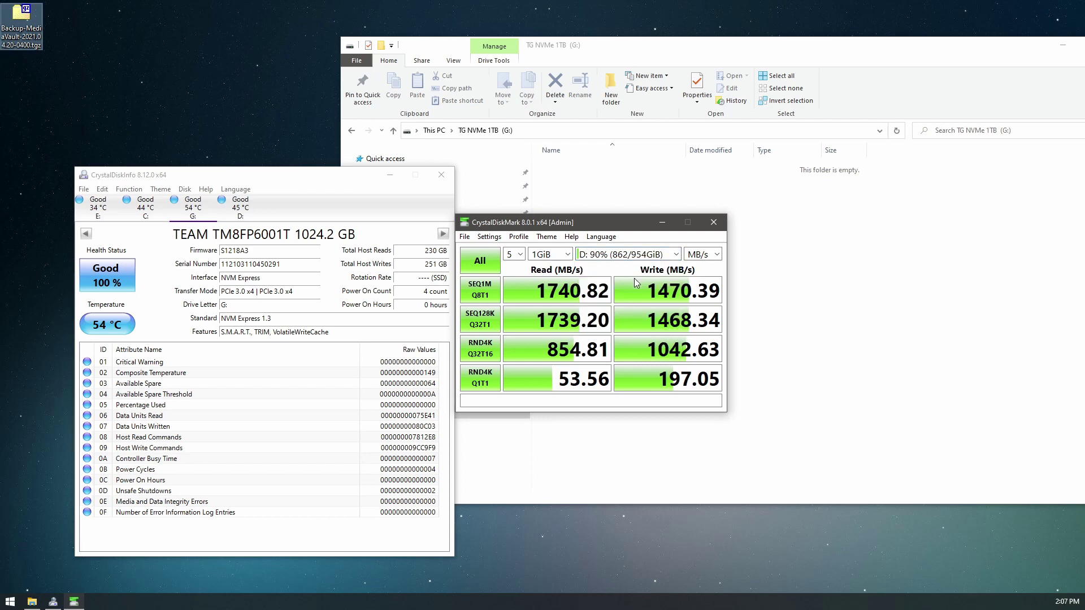
left_click(479, 260)
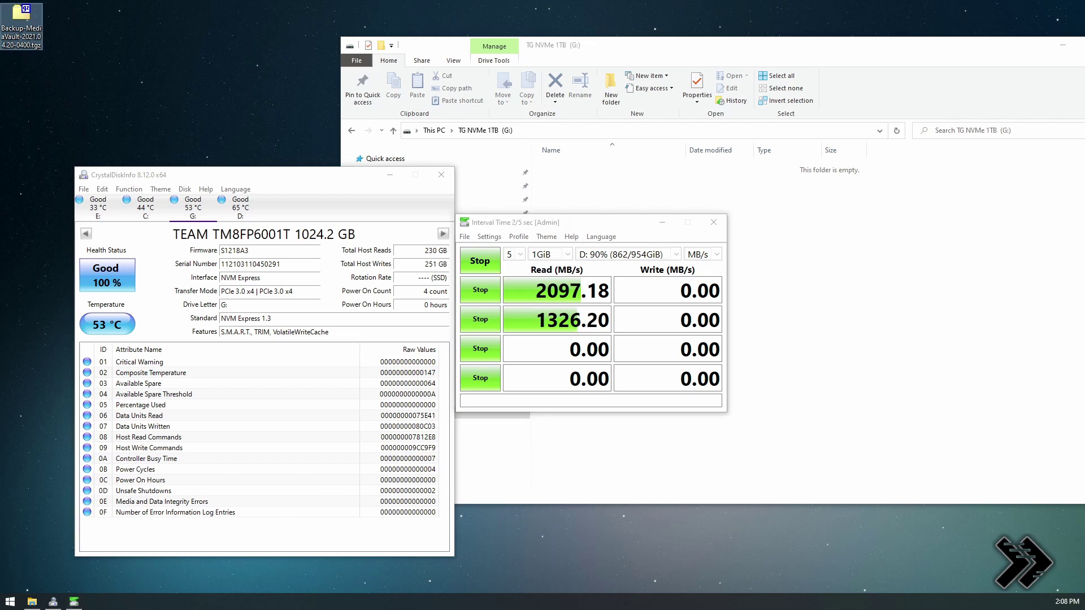
left_click(237, 207)
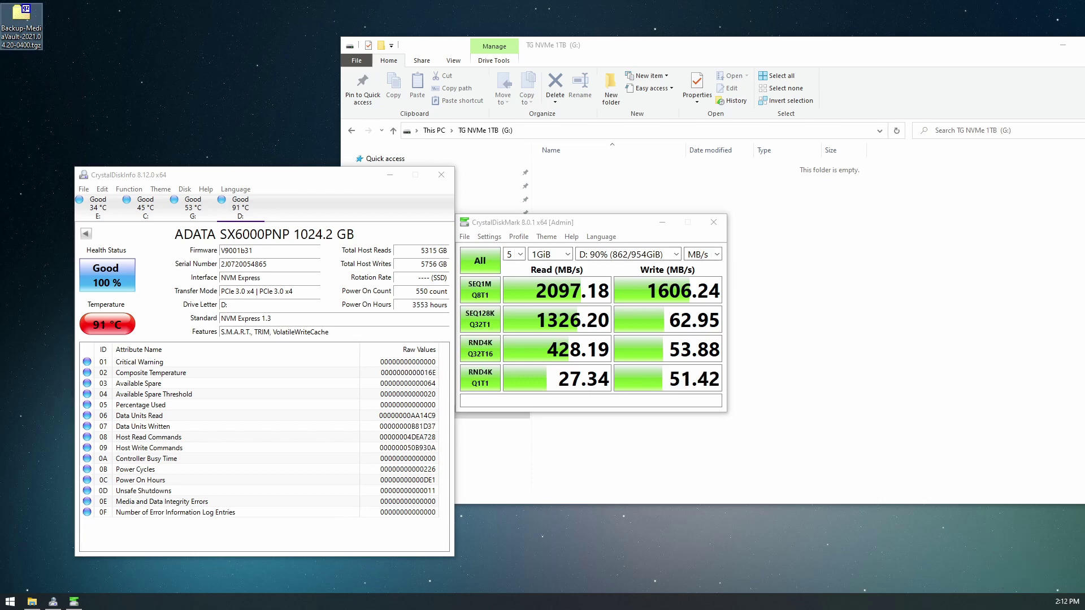
left_click(583, 227)
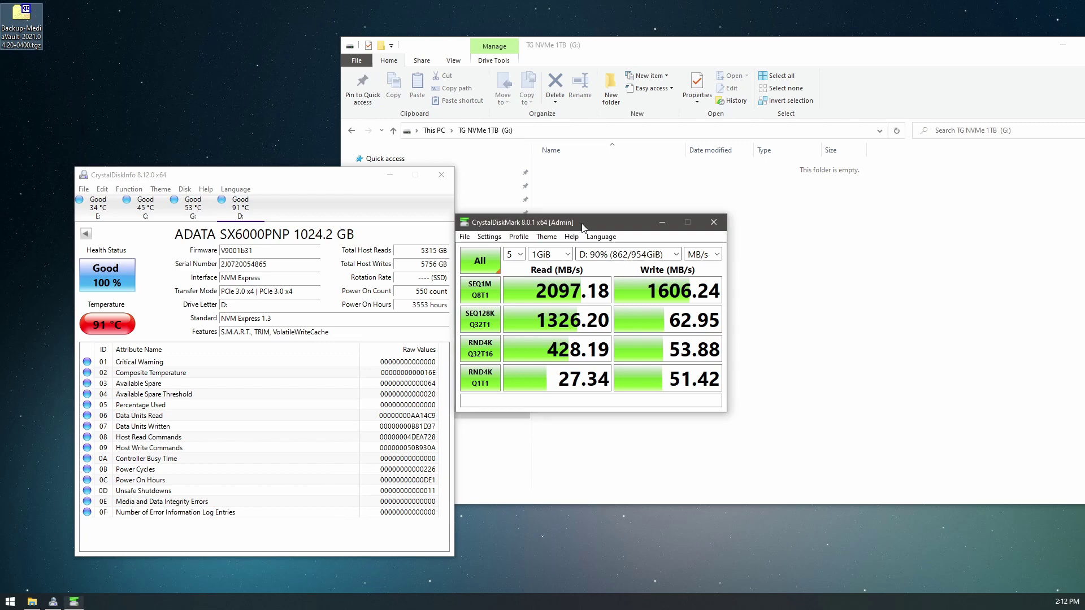